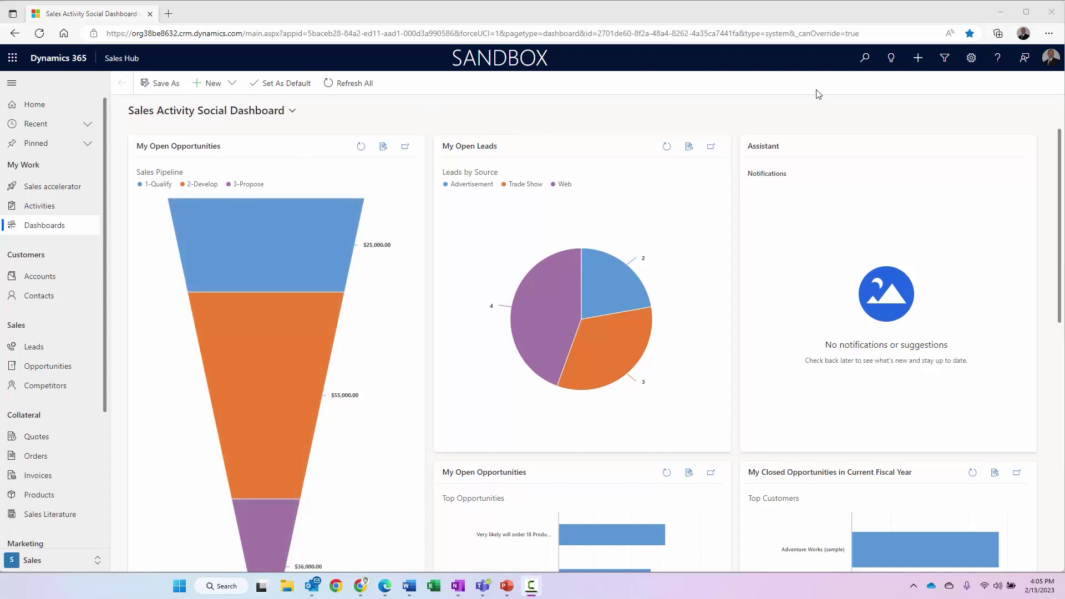
# - Open the Auditing tab of System Settings under Settings > Administration
pyautogui.click(971, 62)
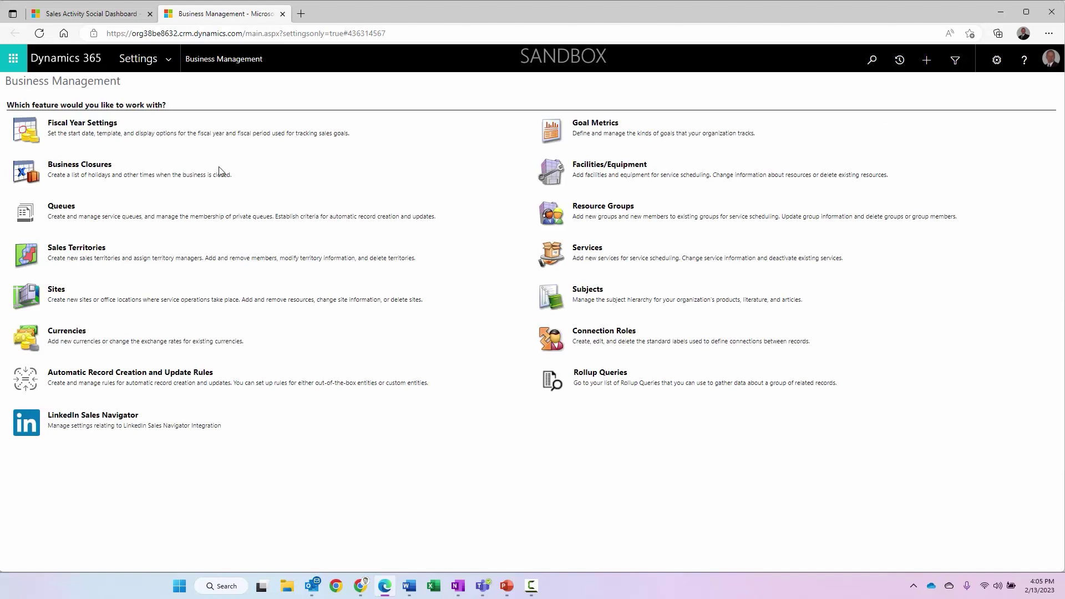
pyautogui.click(171, 60)
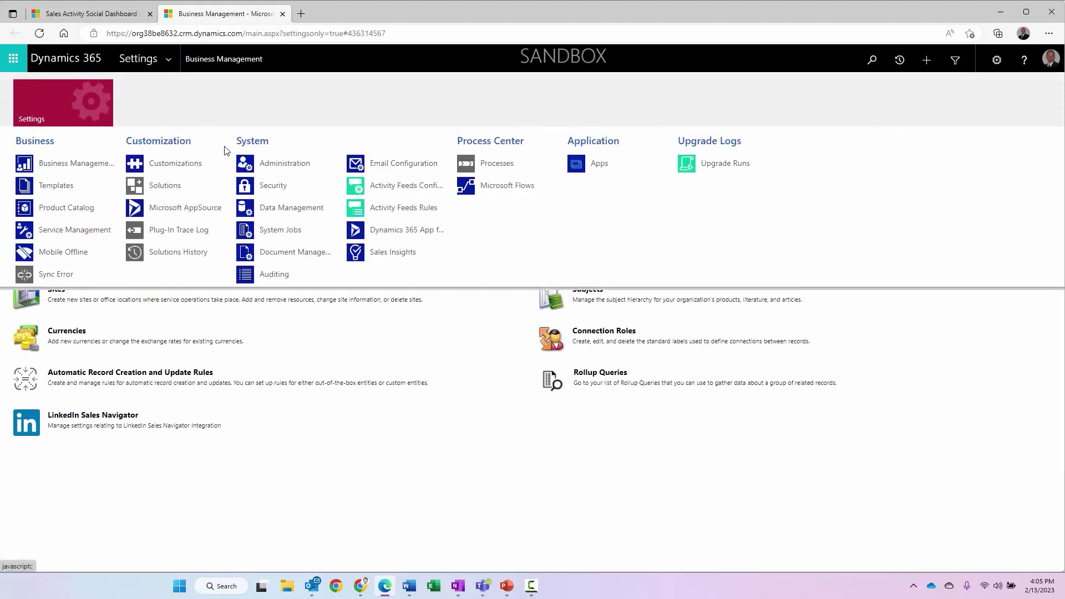
pyautogui.click(284, 165)
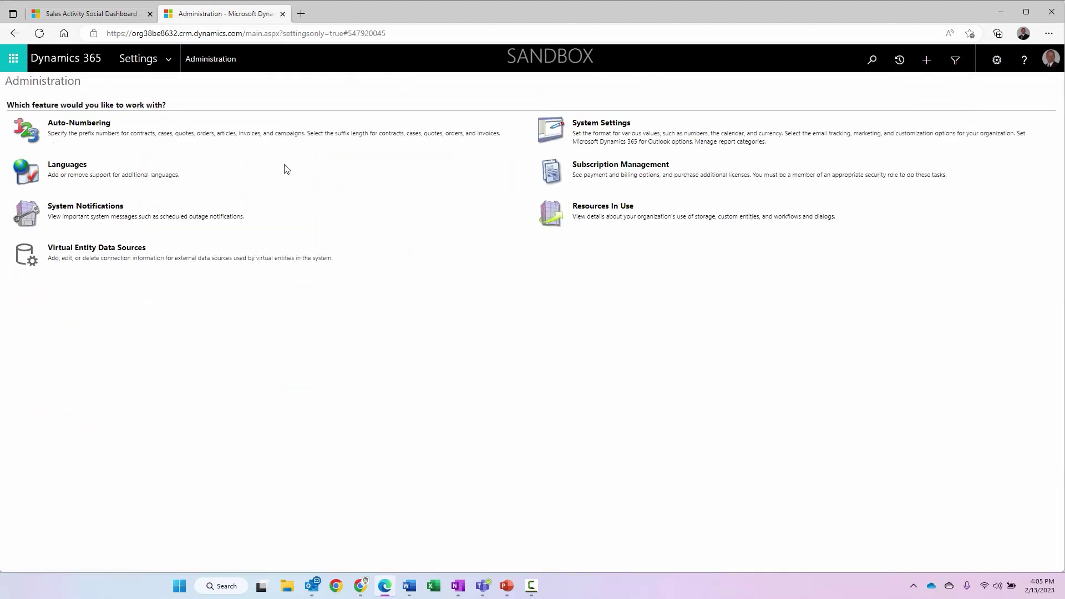
pyautogui.click(601, 124)
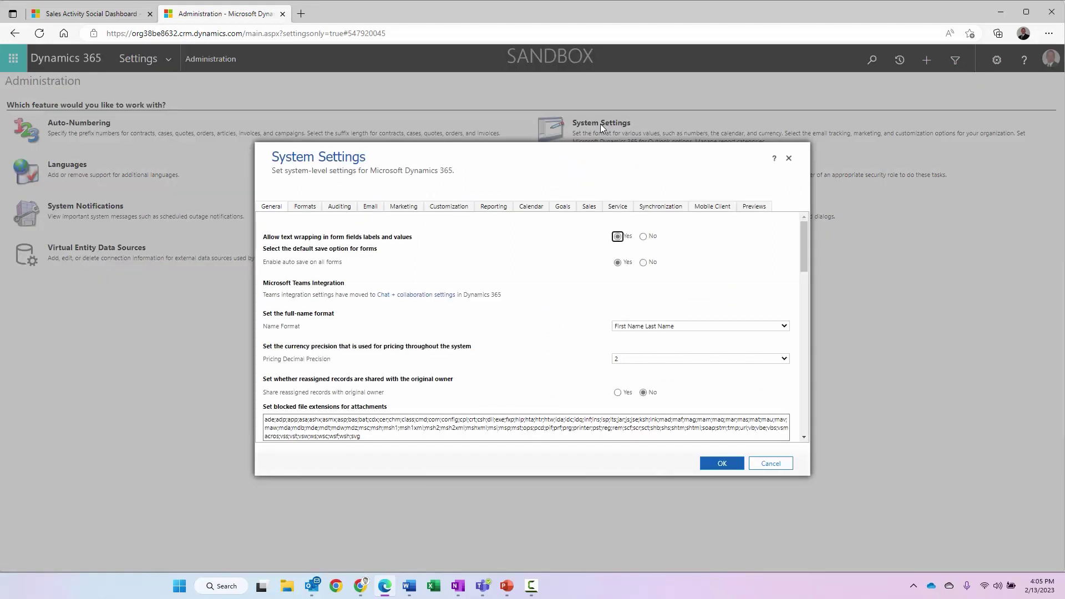
pyautogui.click(340, 208)
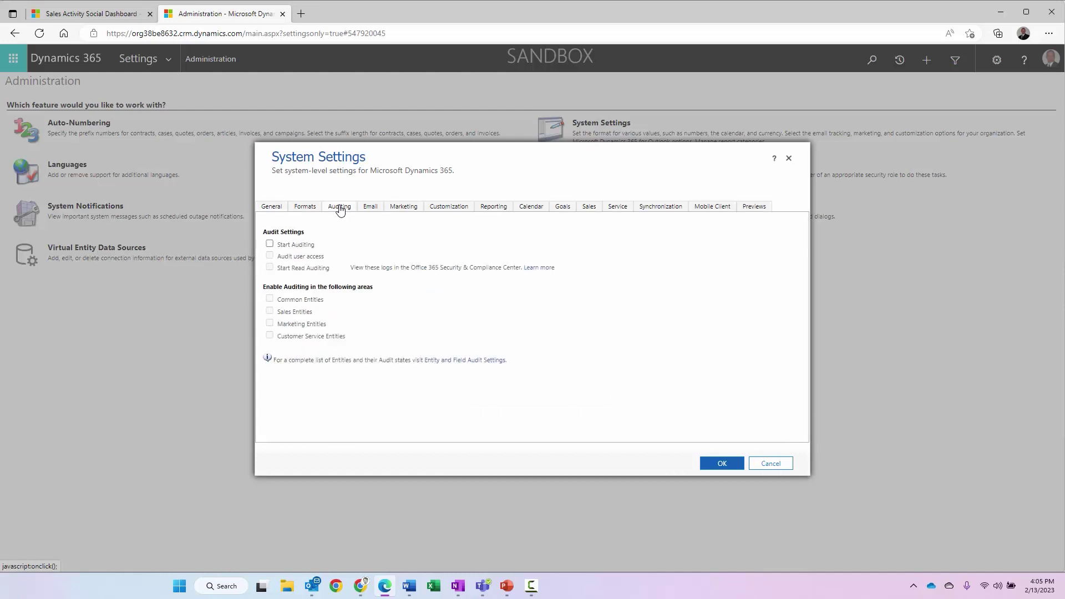
# - Check Start Auditing on the Auditing tab to enable organisation-wide auditing
pyautogui.click(270, 245)
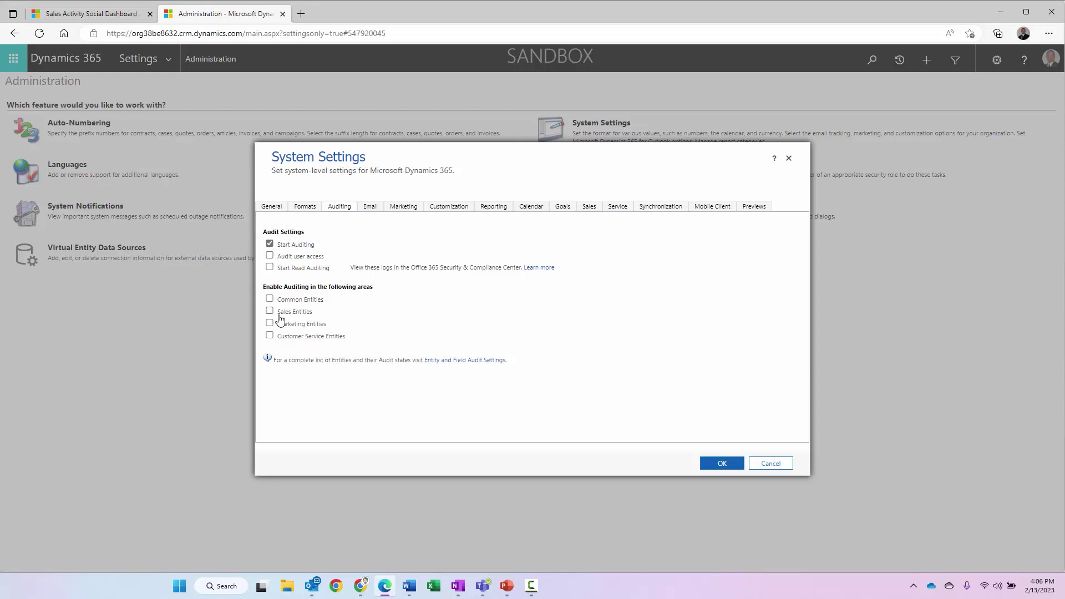
pyautogui.moveTo(281, 320)
pyautogui.moveTo(312, 302)
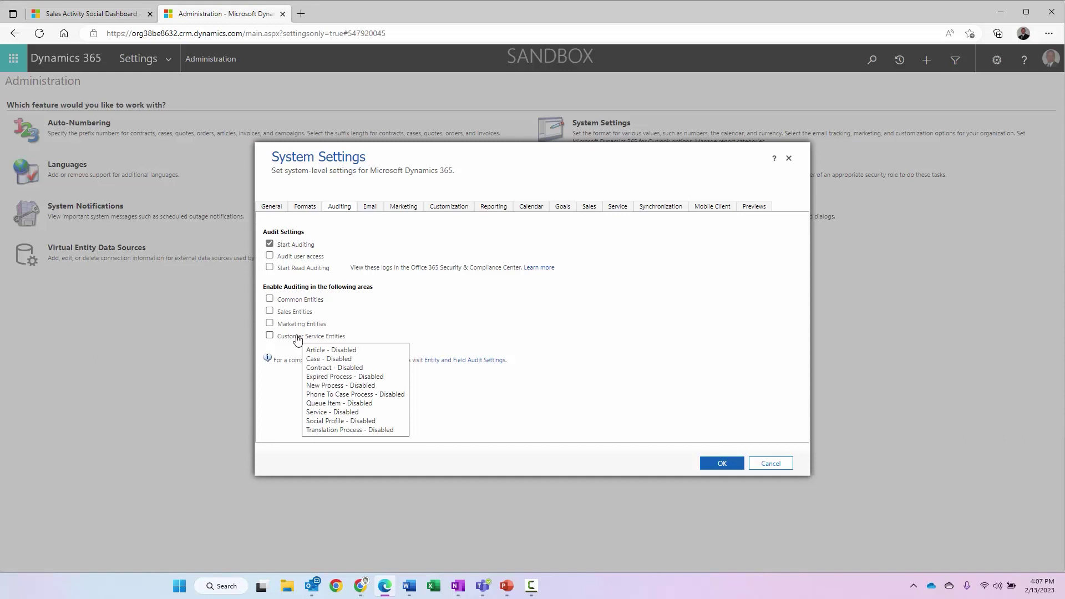
# - Leave Common Entities unchecked and save System Settings with auditing started
pyautogui.click(269, 299)
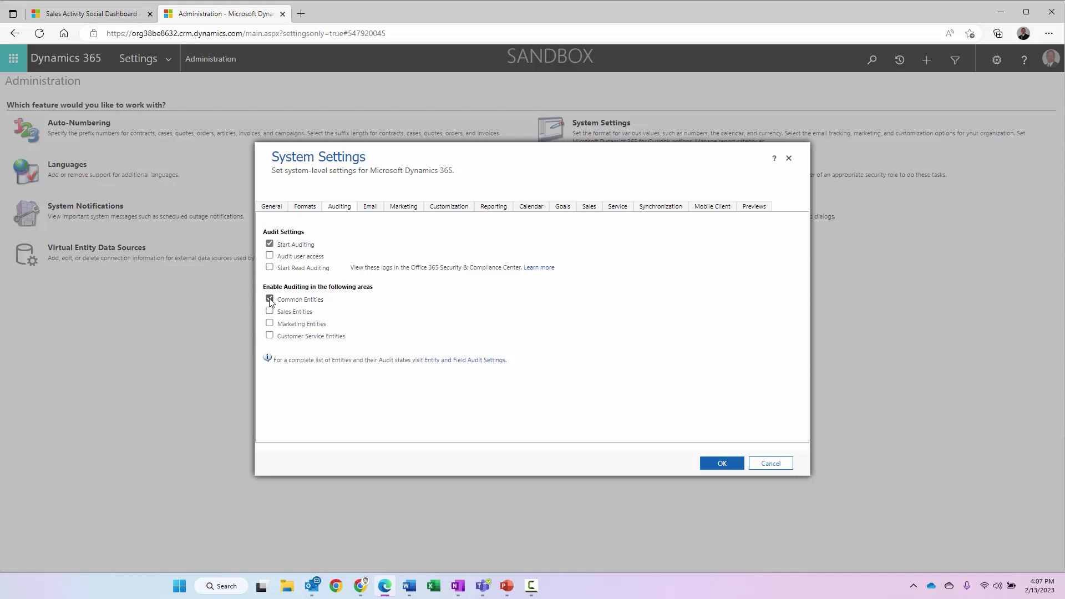
pyautogui.click(269, 299)
pyautogui.click(723, 468)
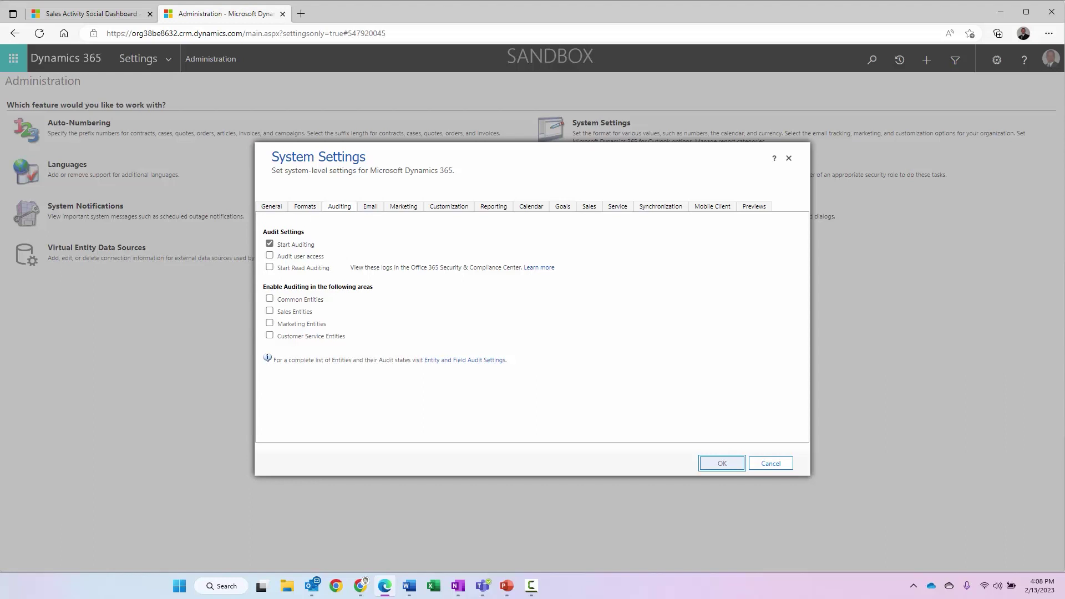
pyautogui.press('Return')
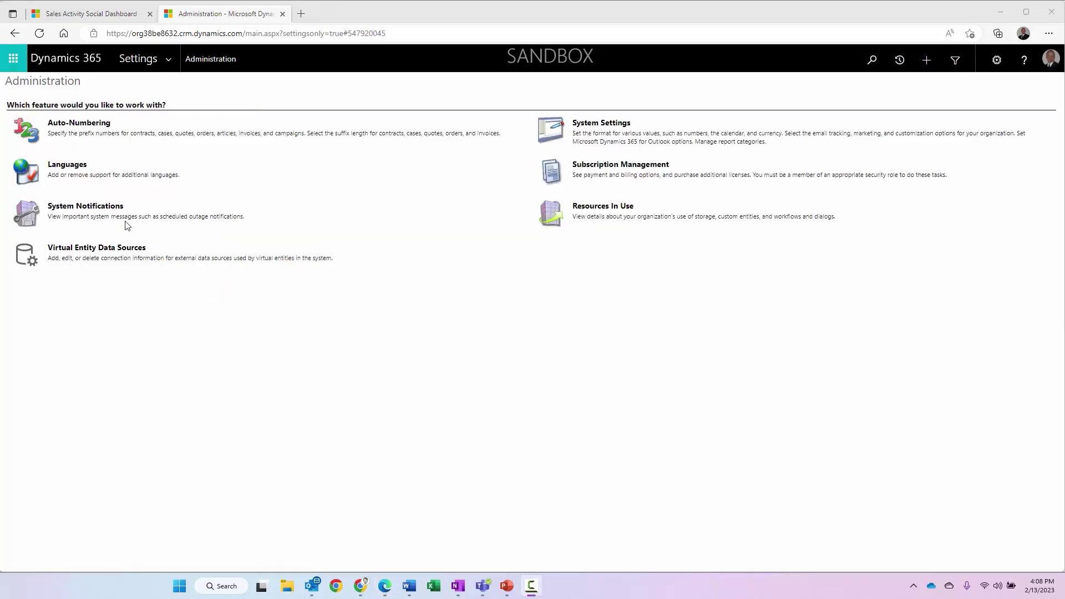
# - Open Customize the System's Default Solution window from Customizations and enlarge it
pyautogui.click(170, 60)
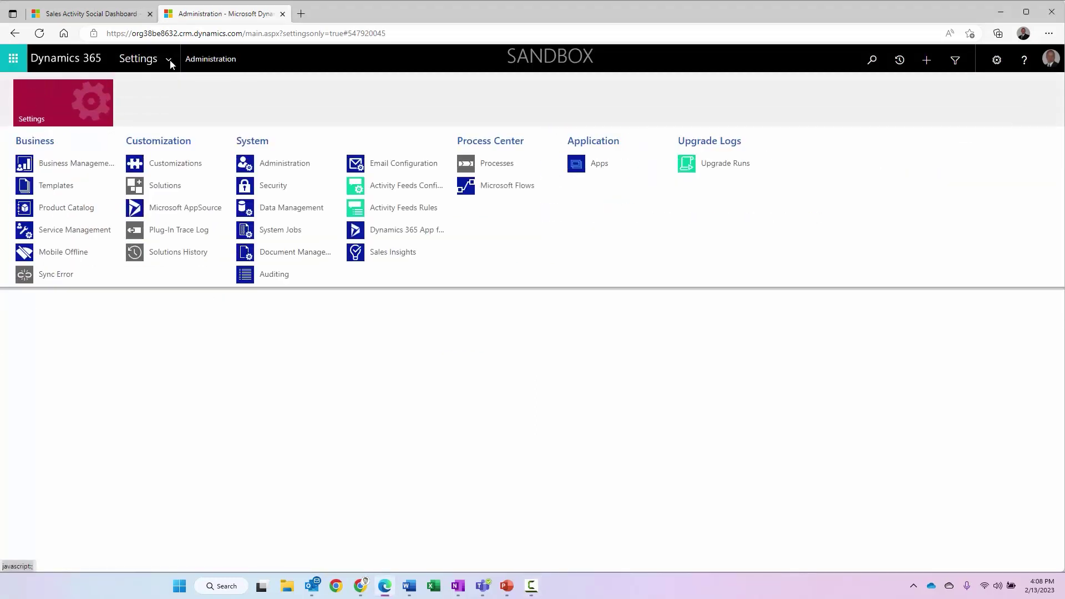
pyautogui.click(174, 164)
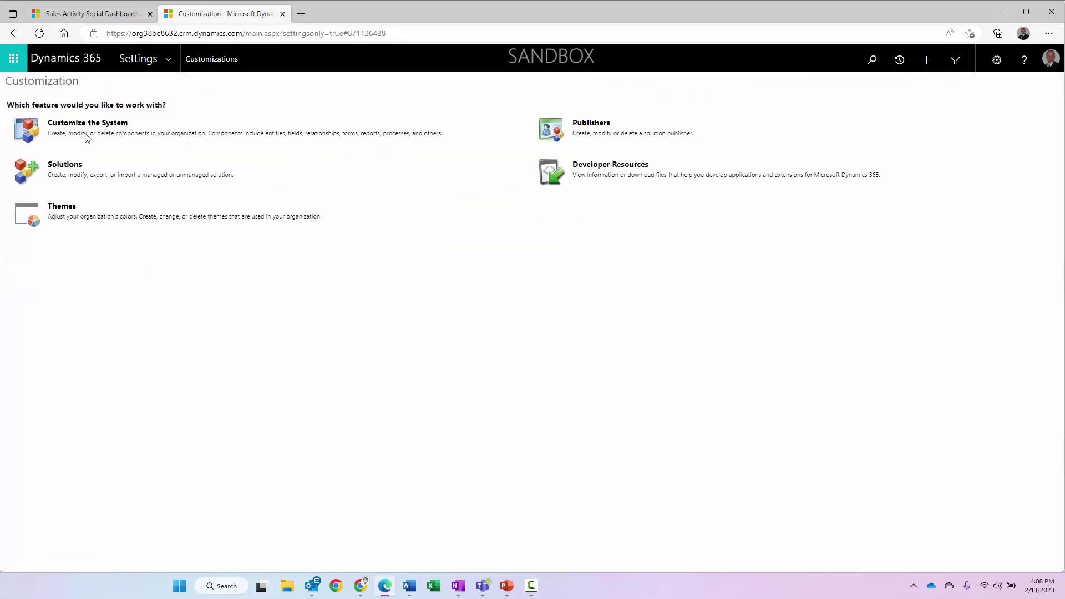
pyautogui.click(80, 126)
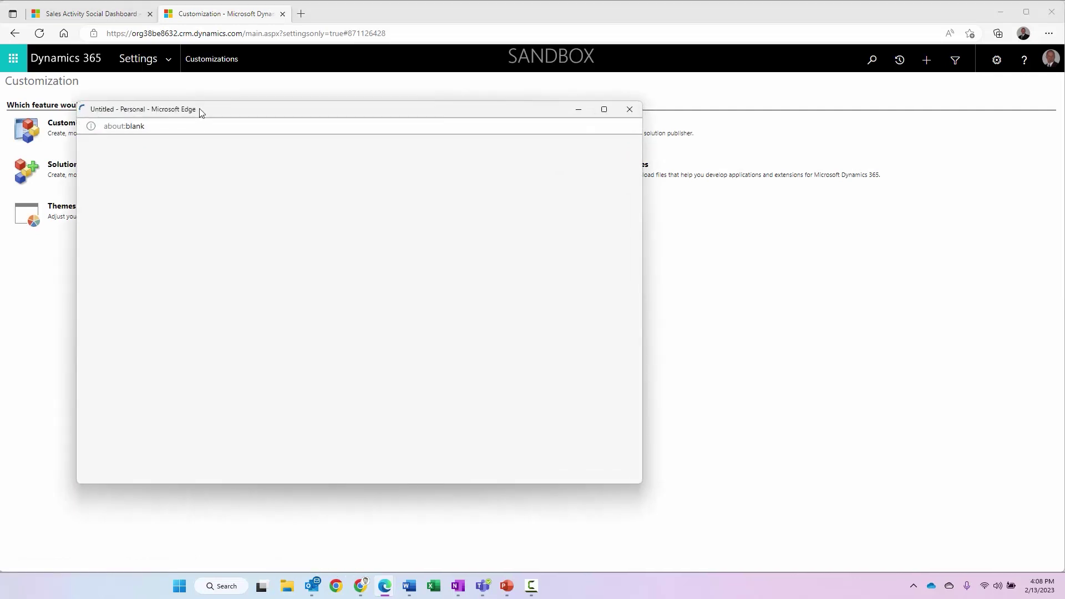
pyautogui.moveTo(200, 109); pyautogui.dragTo(161, 43)
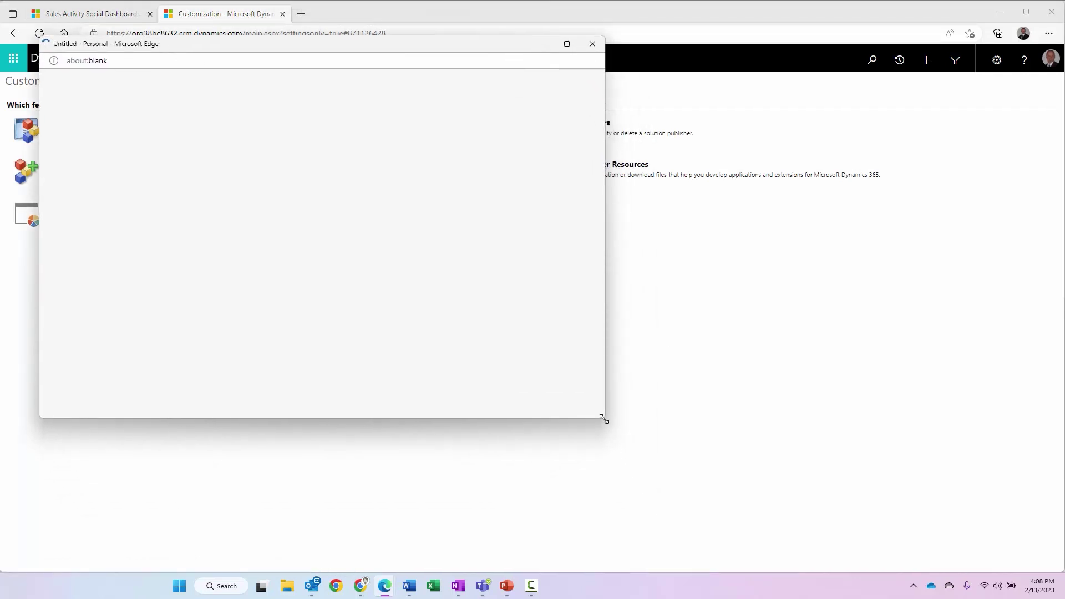
pyautogui.moveTo(604, 417); pyautogui.dragTo(980, 562)
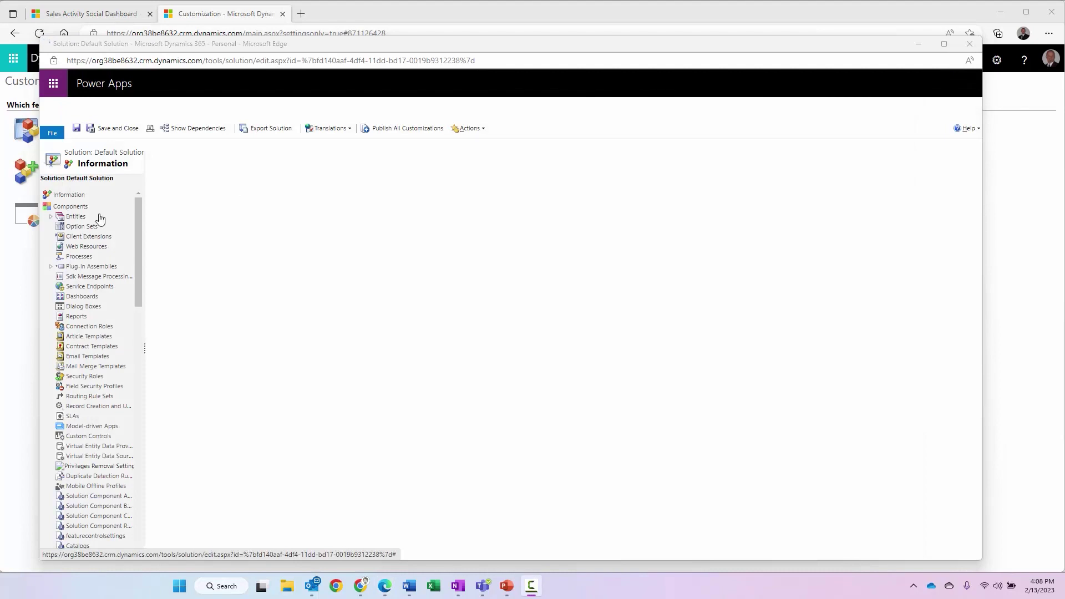
# - Check Auditing under Data Services for the Account entity and save it
pyautogui.click(51, 217)
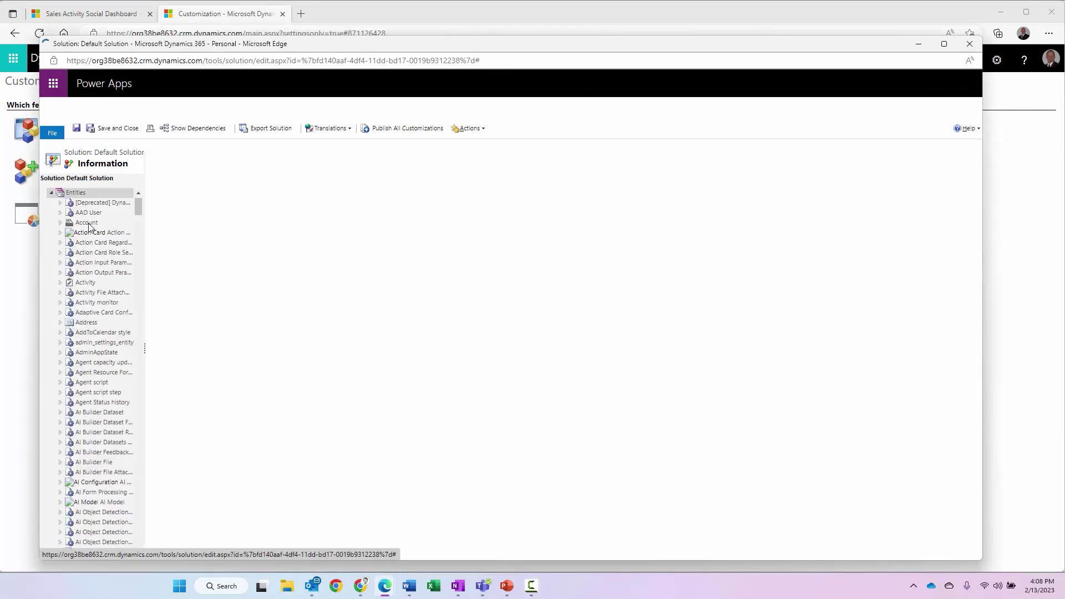
pyautogui.click(87, 223)
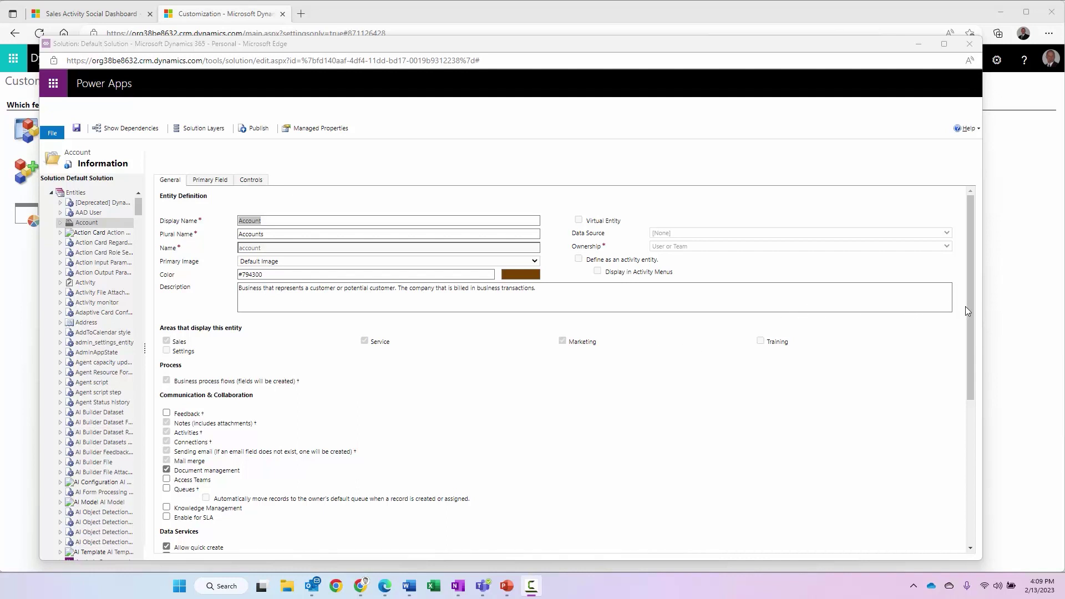
pyautogui.moveTo(965, 310); pyautogui.dragTo(966, 460)
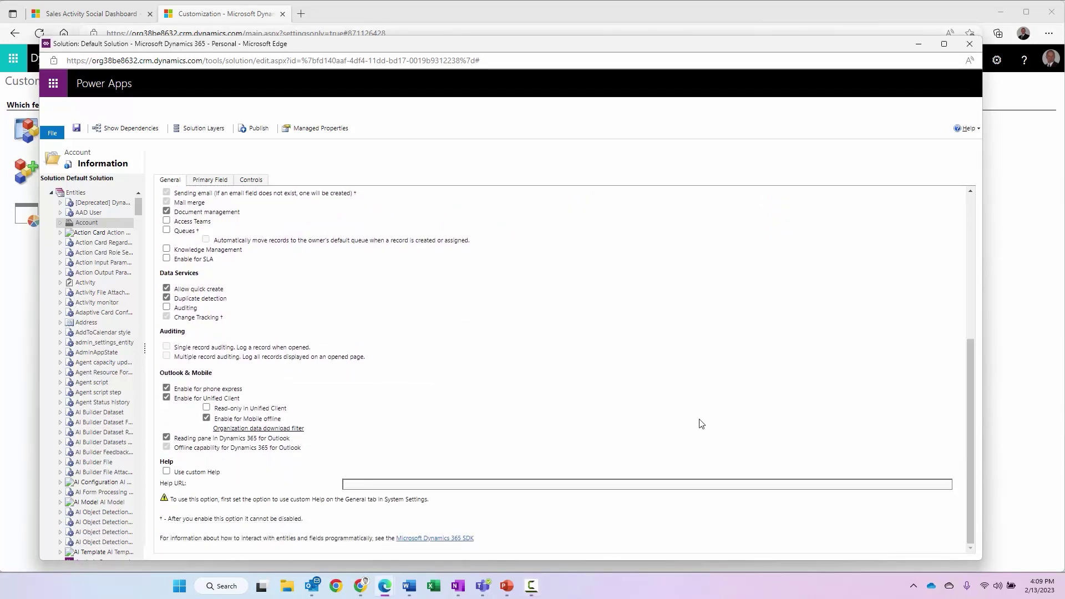
pyautogui.click(167, 307)
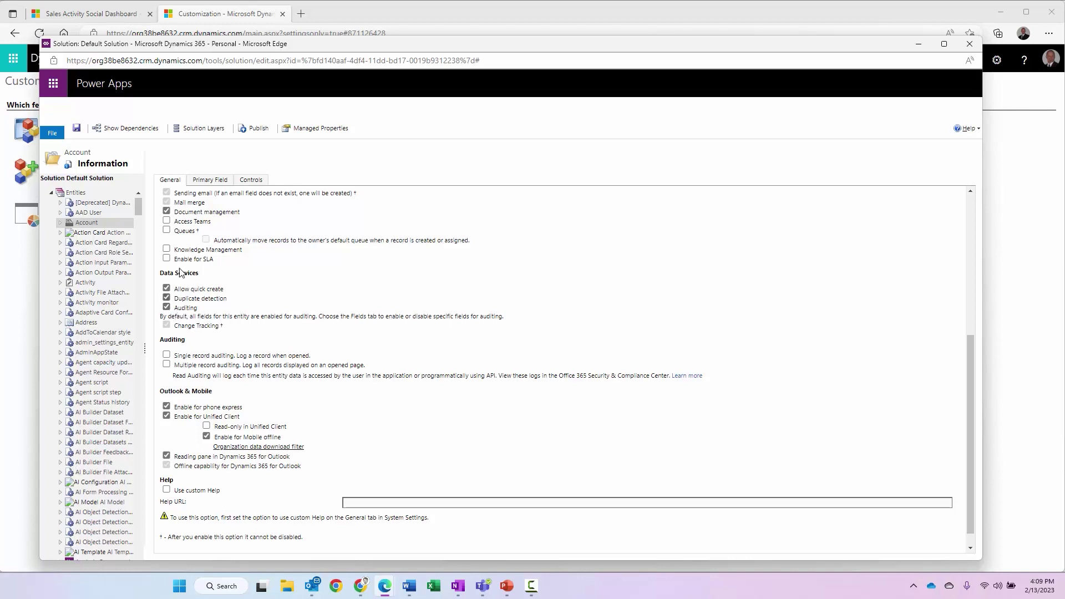
pyautogui.click(78, 129)
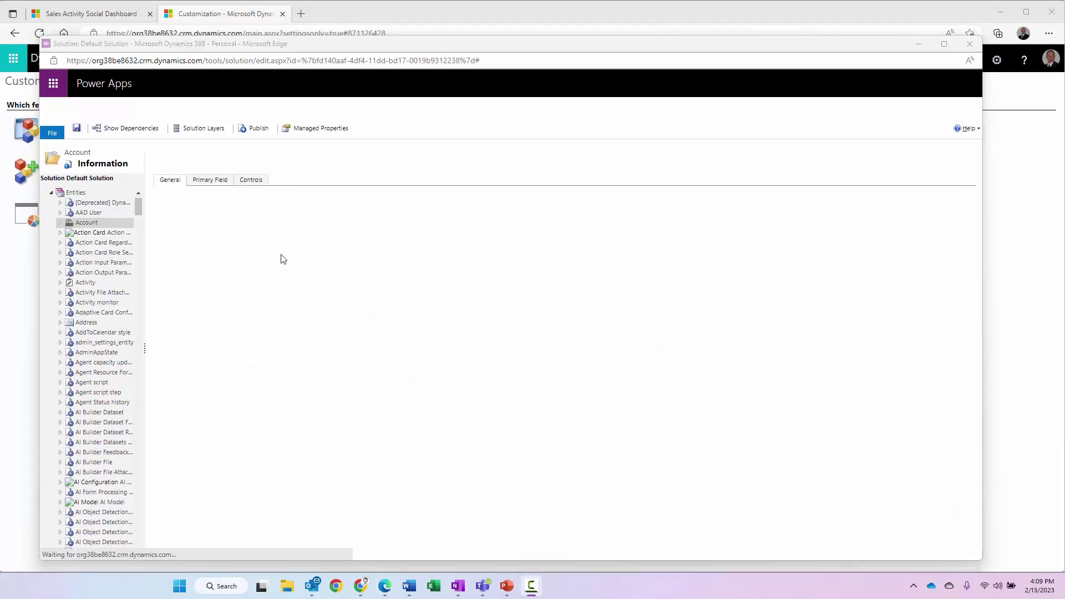
# - List the Account entity's 154 fields with audit status and tick the address1_fax row
pyautogui.click(60, 223)
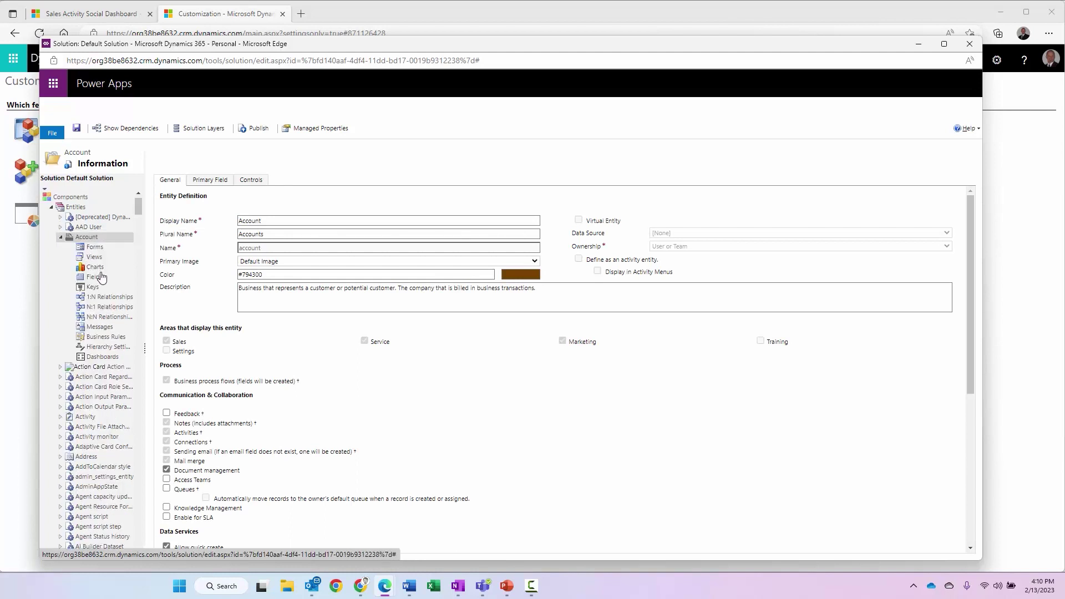
pyautogui.click(96, 279)
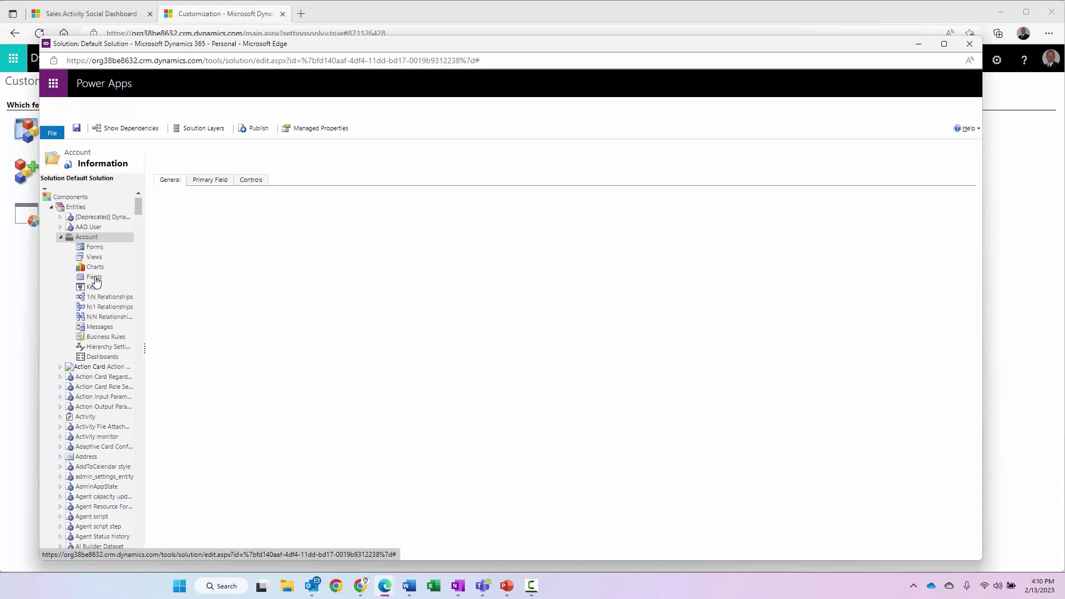
pyautogui.click(95, 279)
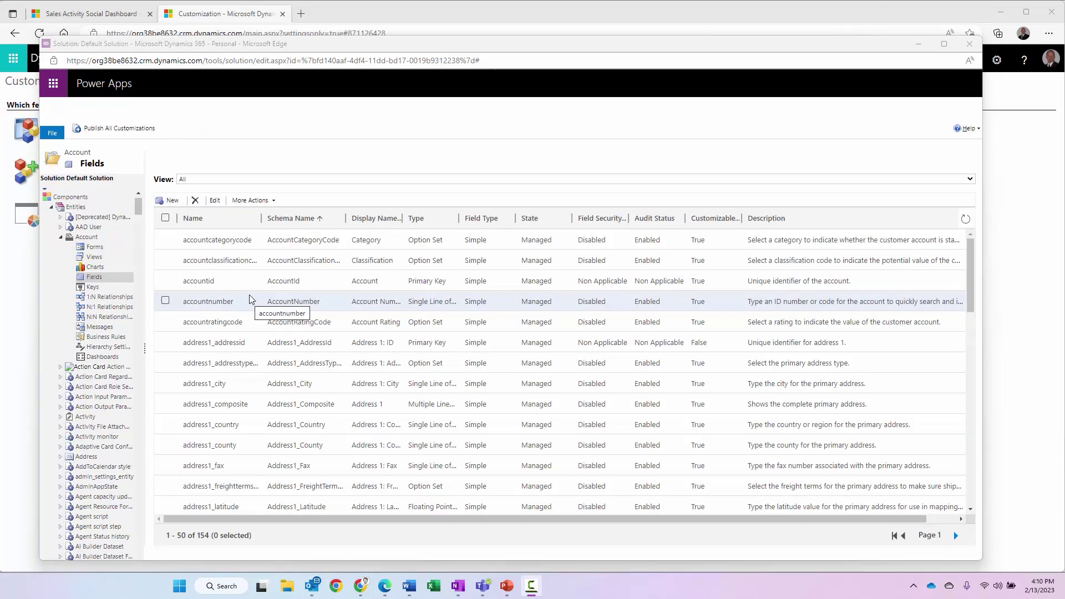
pyautogui.scroll(-1, 232, 348)
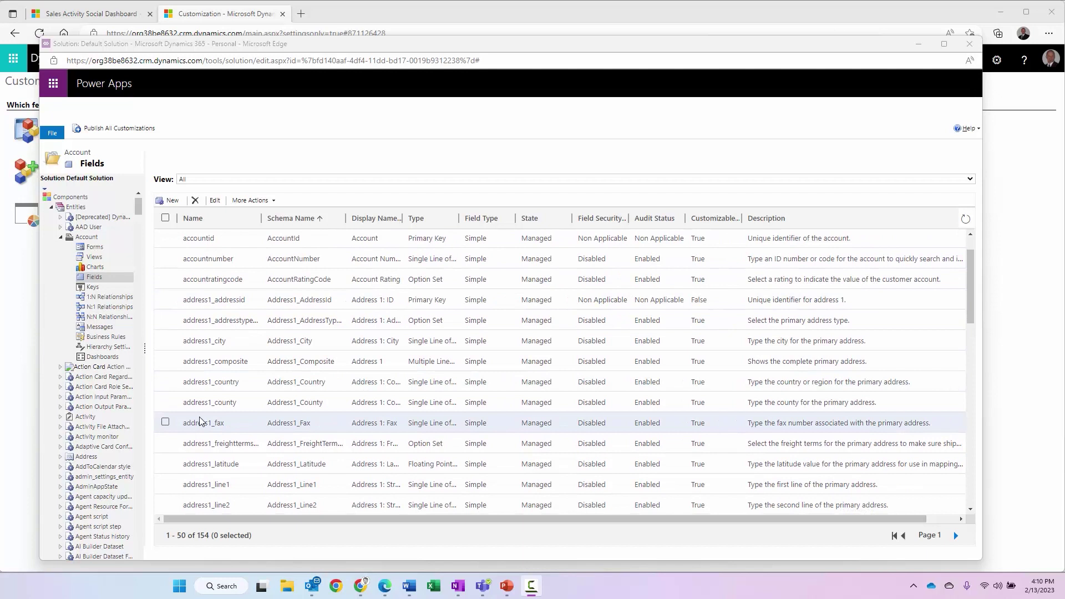
pyautogui.click(166, 424)
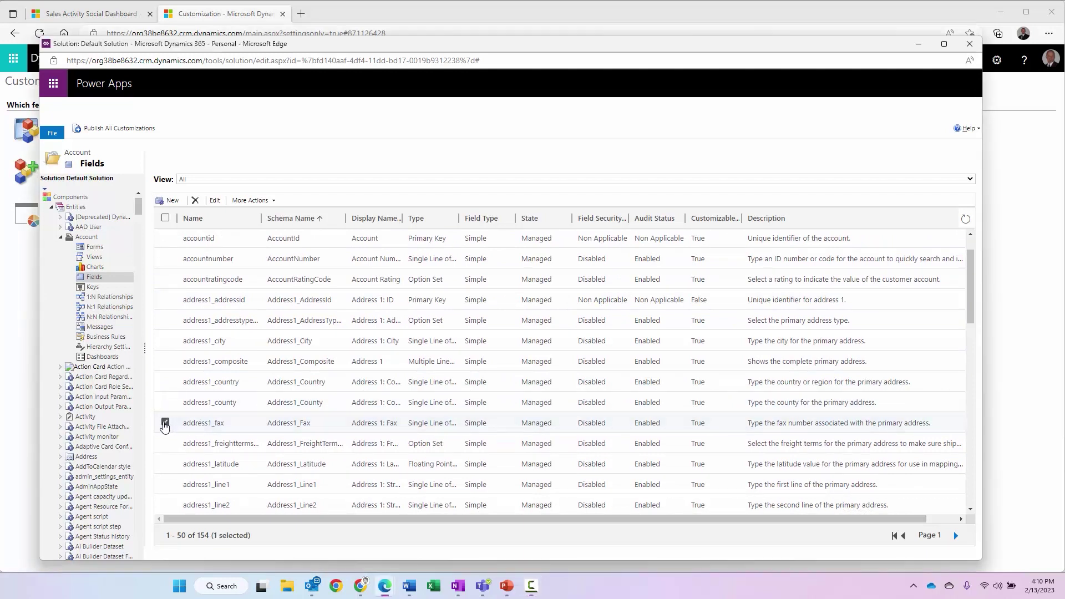
pyautogui.click(215, 201)
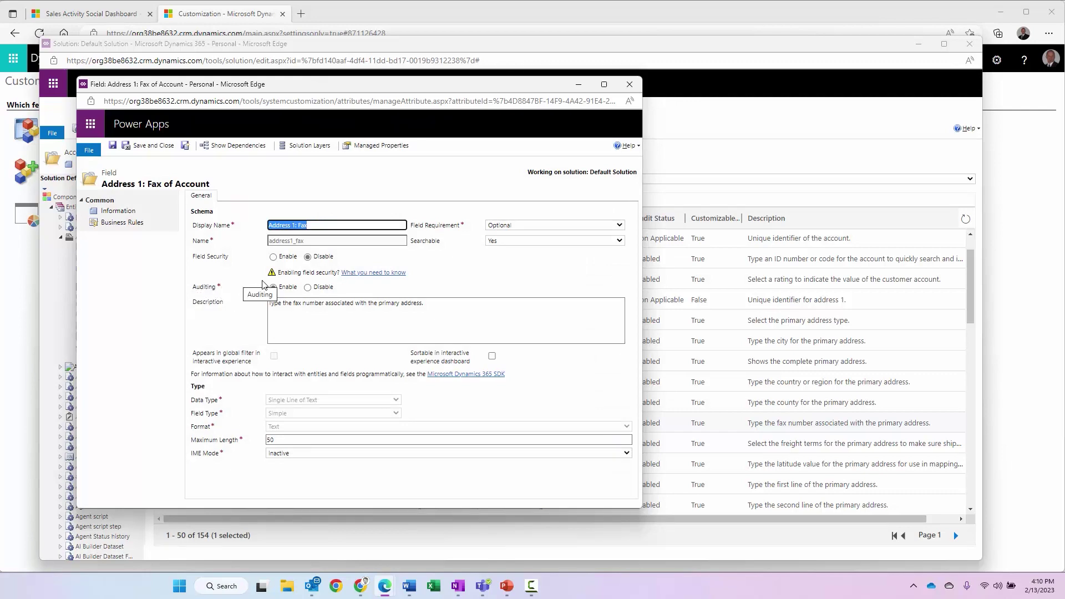
pyautogui.click(629, 84)
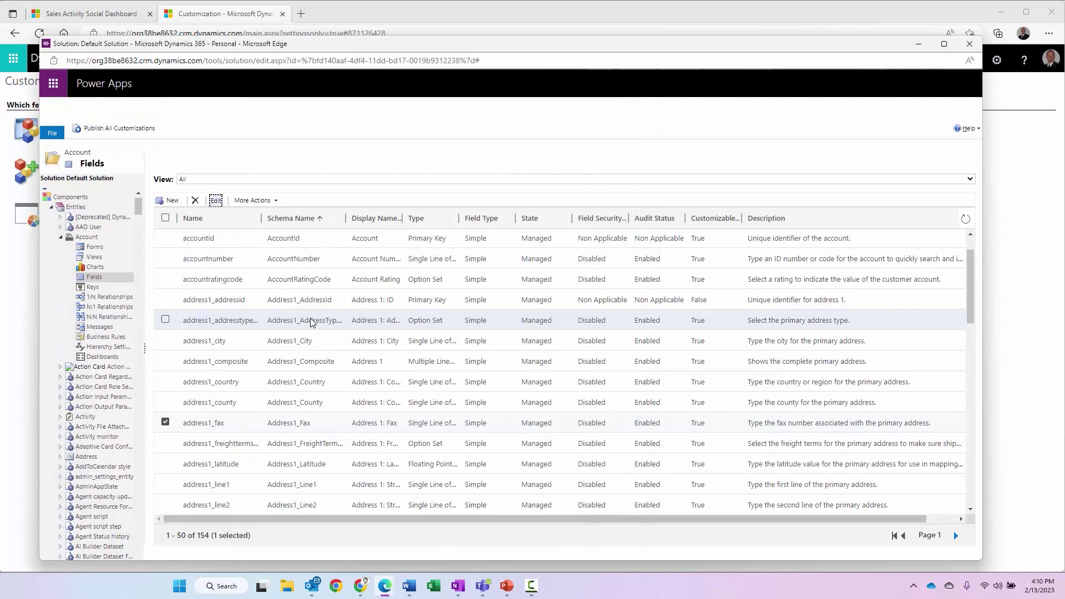
pyautogui.doubleClick(192, 404)
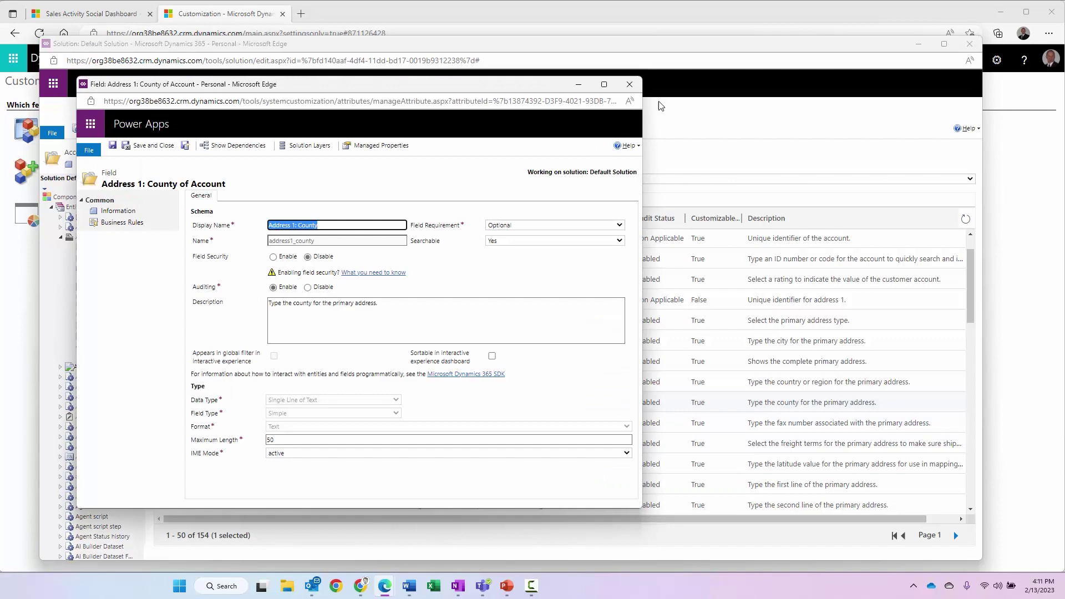
pyautogui.click(630, 85)
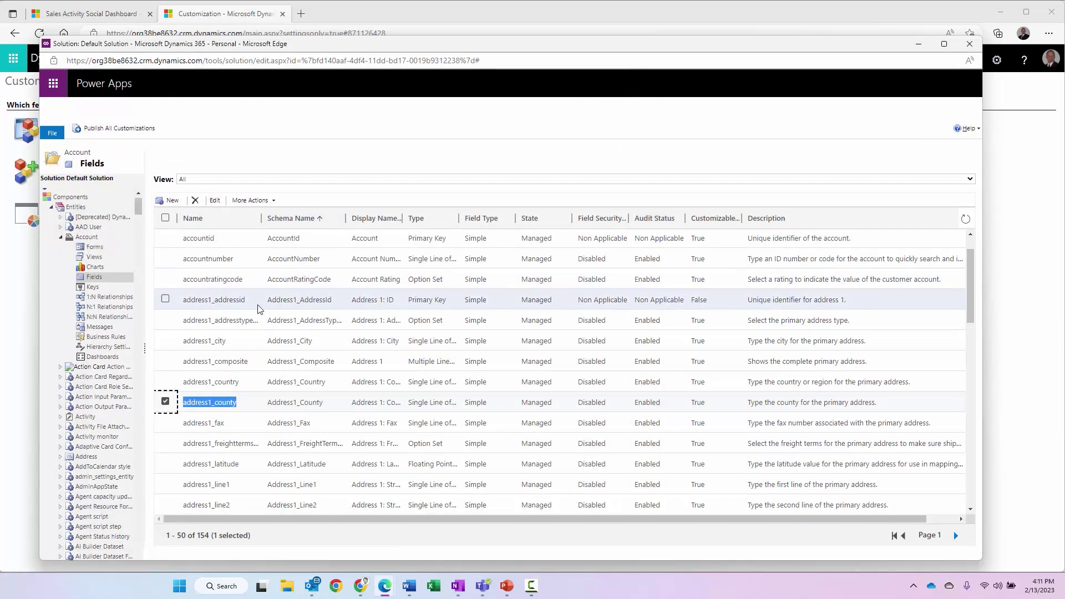
pyautogui.scroll(-4, 258, 309)
pyautogui.scroll(-6, 258, 309)
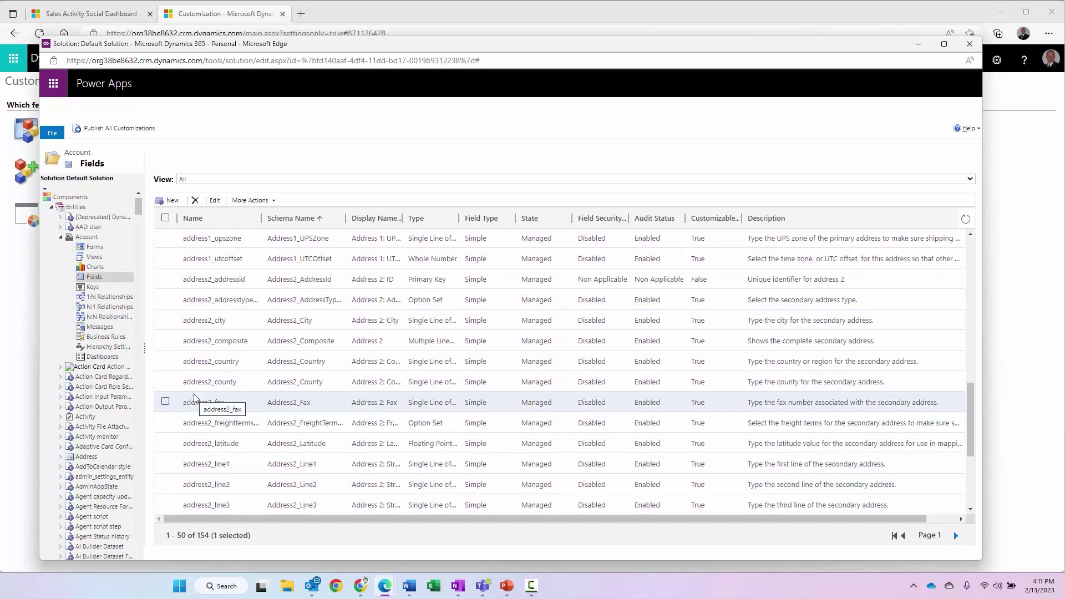
# - Select all 50 Account fields on the page and set their Auditing option in Edit Multiple Fields
pyautogui.scroll(8, 194, 398)
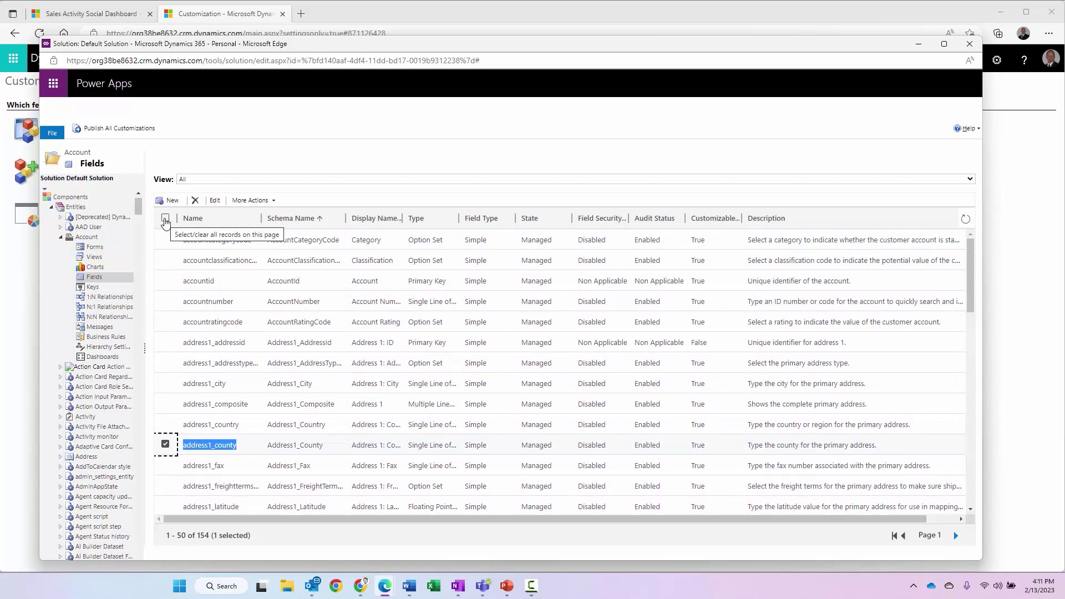
pyautogui.click(166, 218)
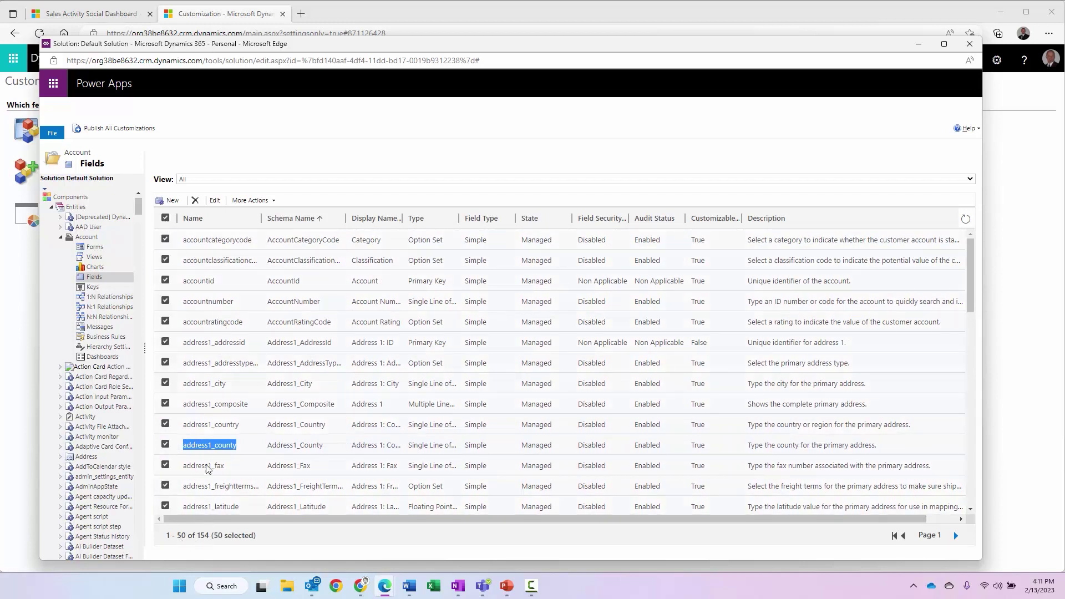
pyautogui.click(215, 200)
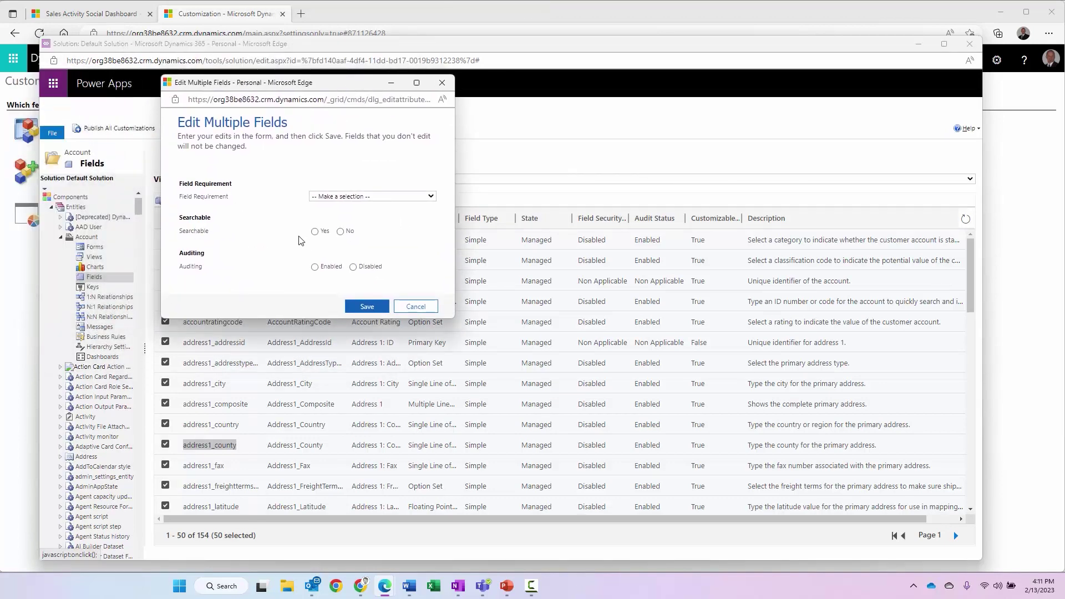
pyautogui.click(352, 267)
pyautogui.click(367, 308)
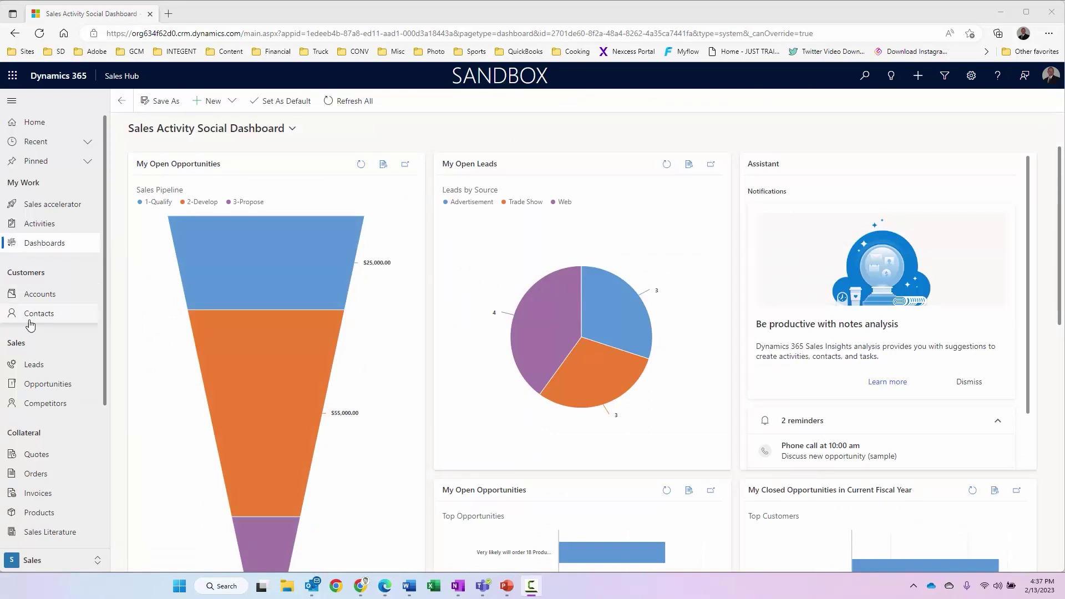
# - Change Fourth Coffee (sample)'s phone to 555-0151, save and close, then reopen the account
pyautogui.click(40, 297)
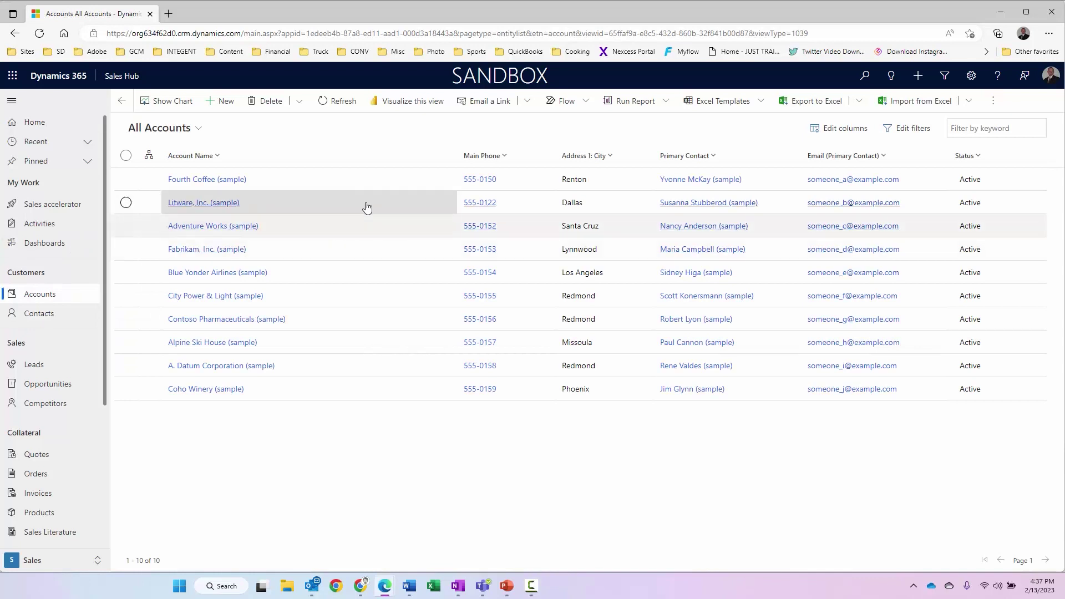
pyautogui.click(207, 183)
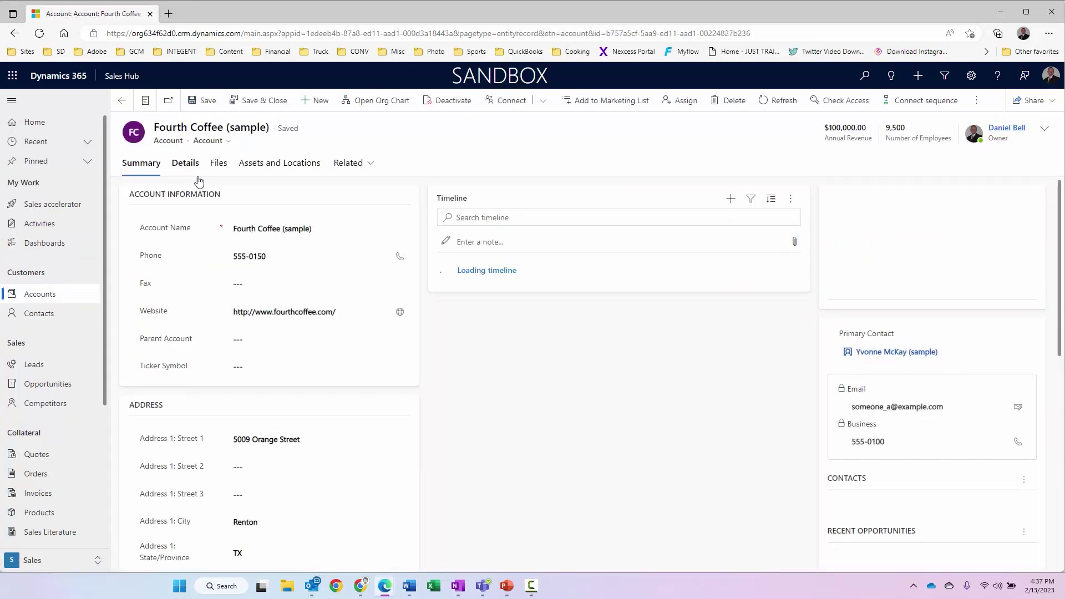
pyautogui.click(281, 259)
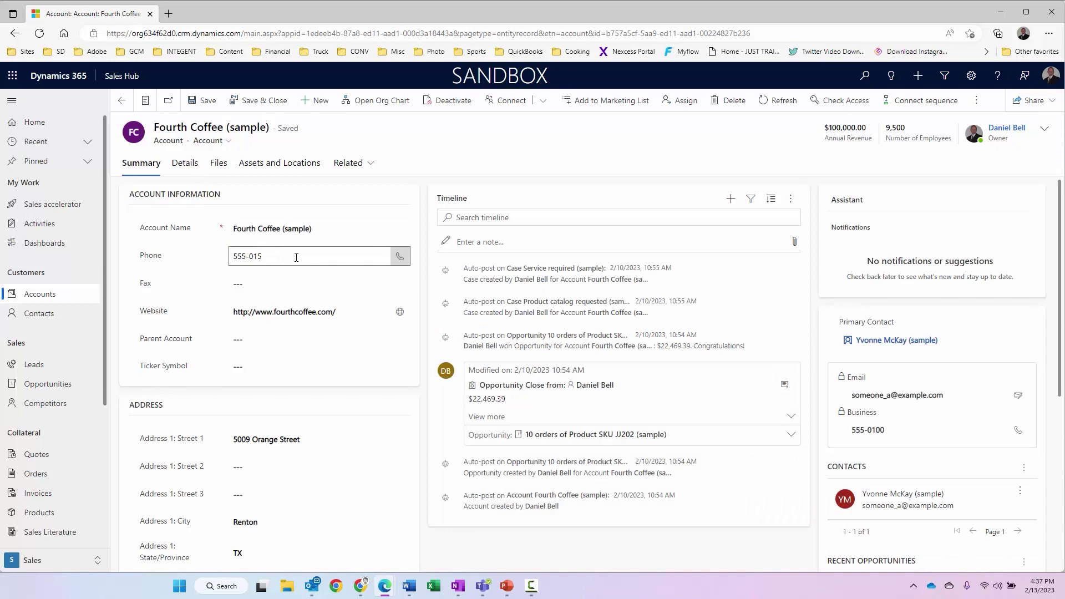
pyautogui.write('1')
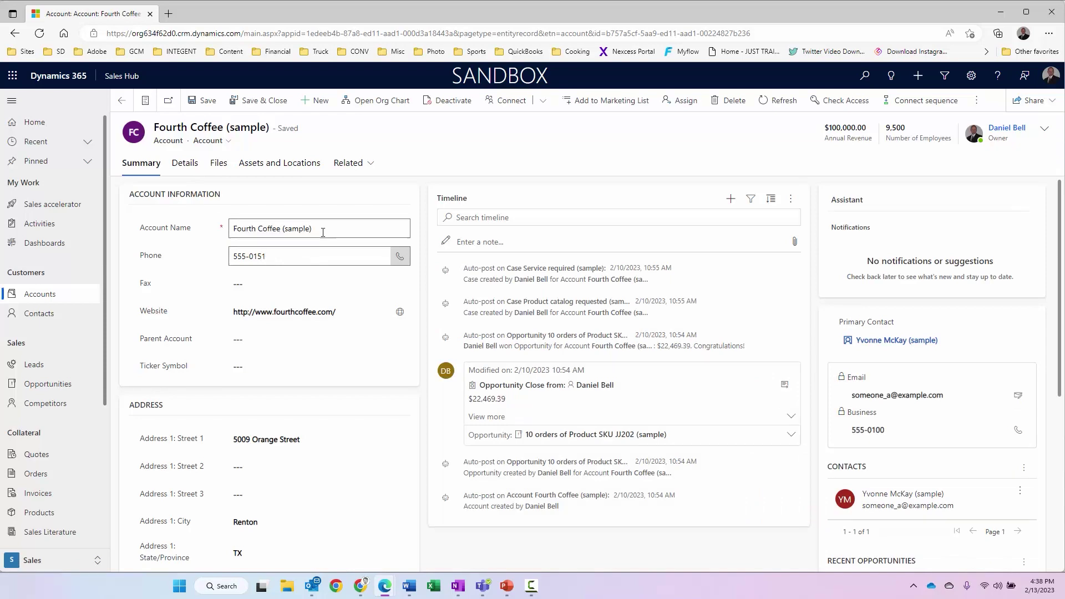
pyautogui.click(254, 104)
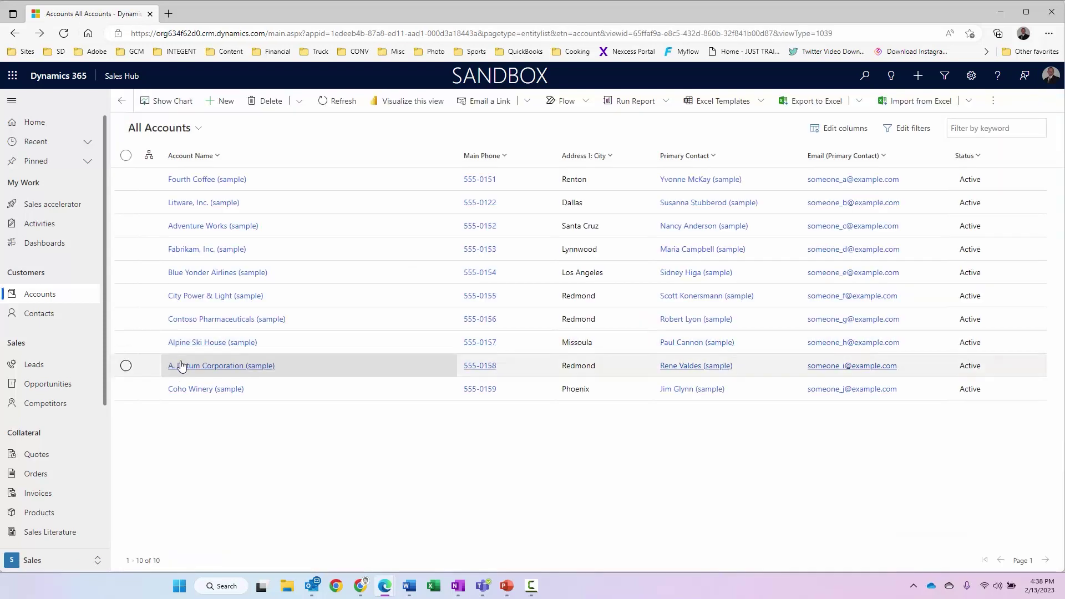
pyautogui.click(197, 182)
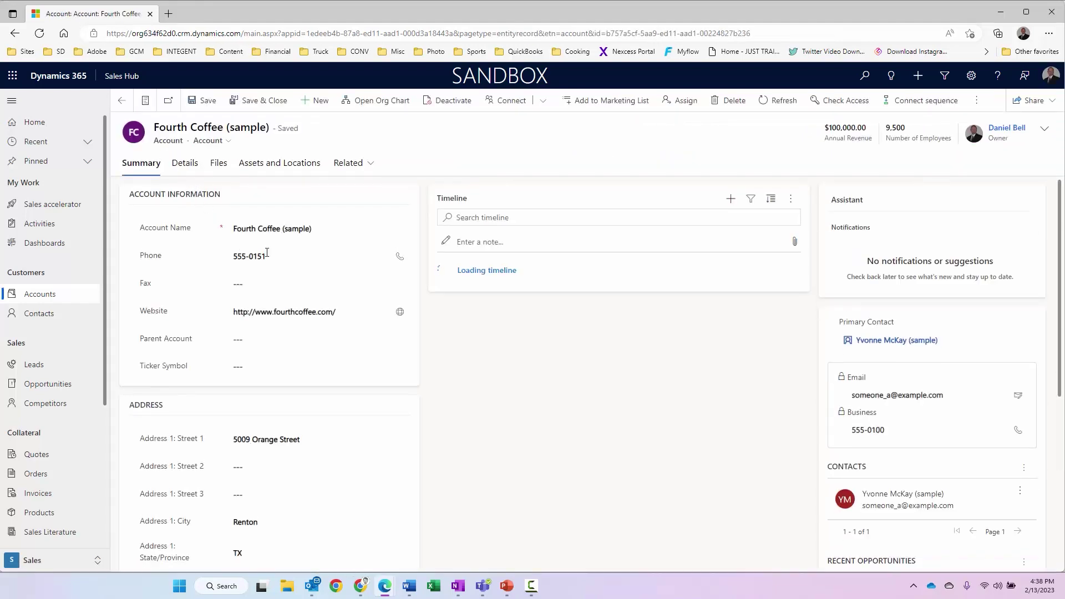
pyautogui.click(372, 164)
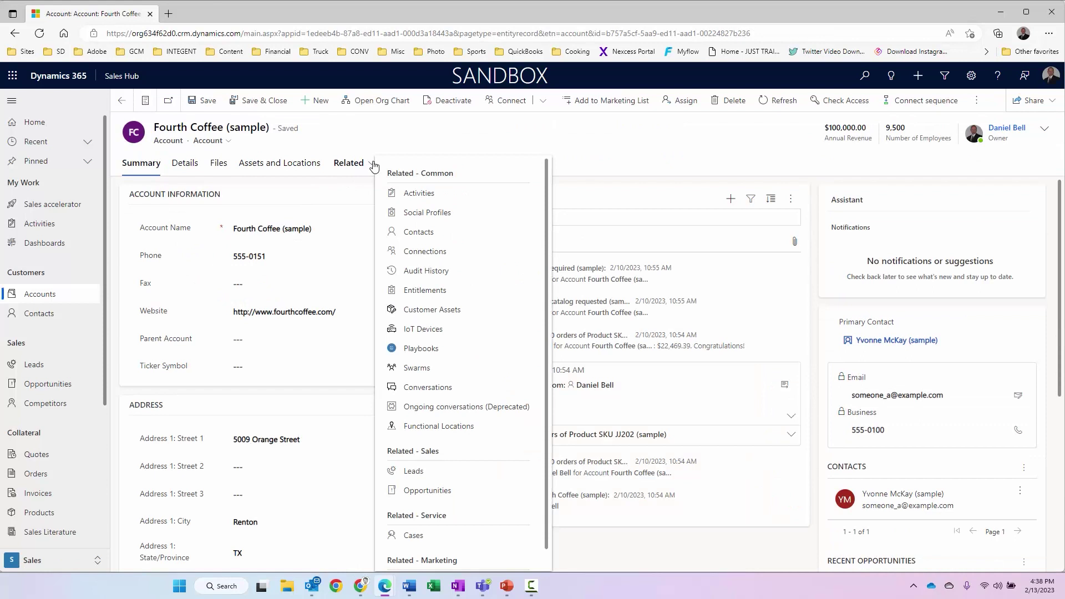
# - View the Audit History entry for Fourth Coffee's Main Phone change from 555-0150 to 555-0151
pyautogui.click(428, 272)
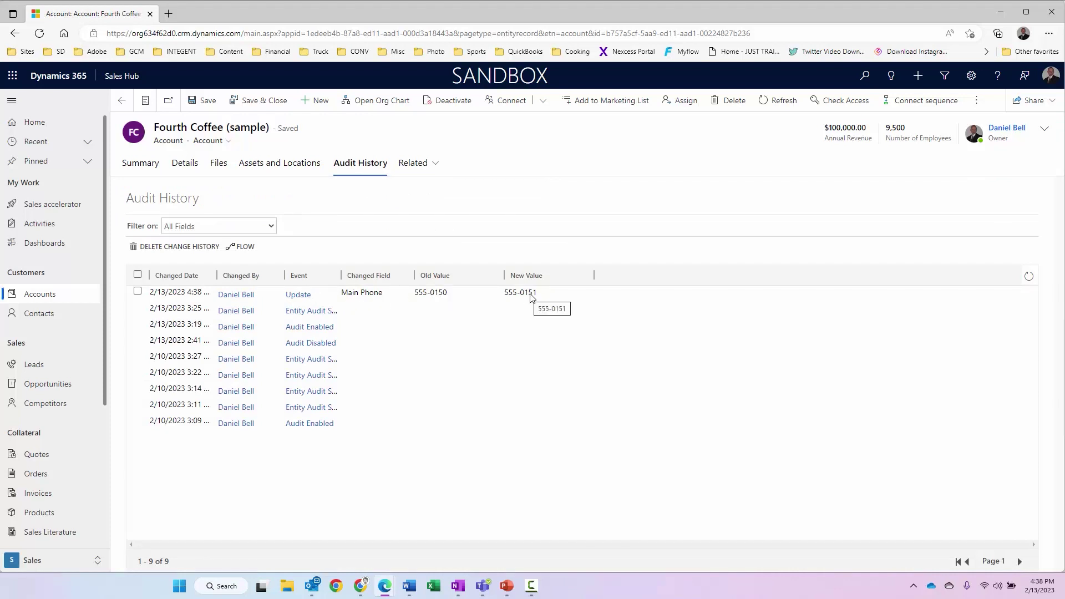
pyautogui.click(298, 296)
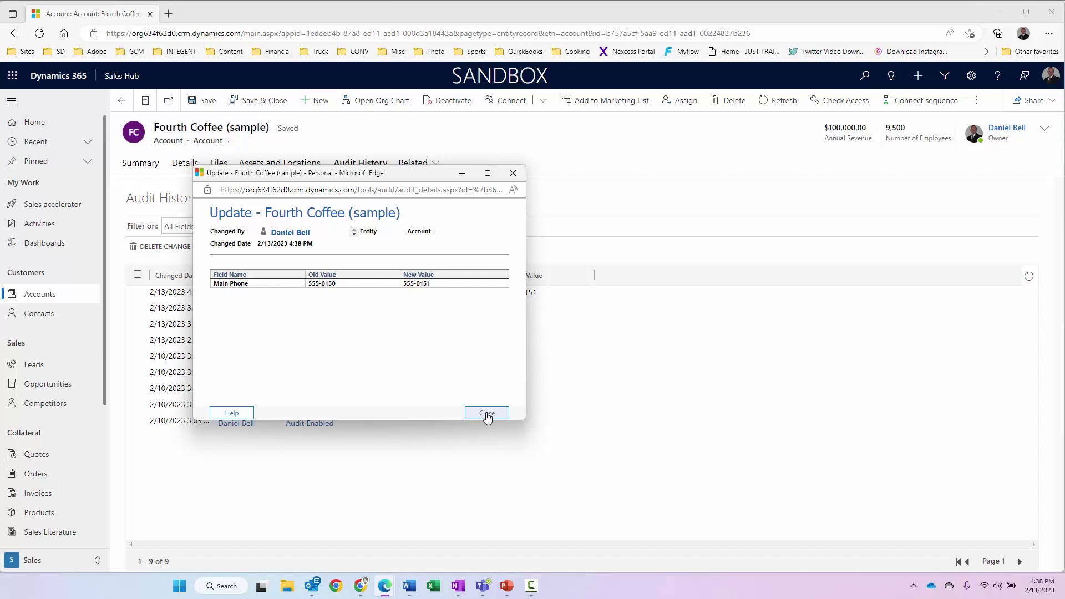
pyautogui.click(487, 414)
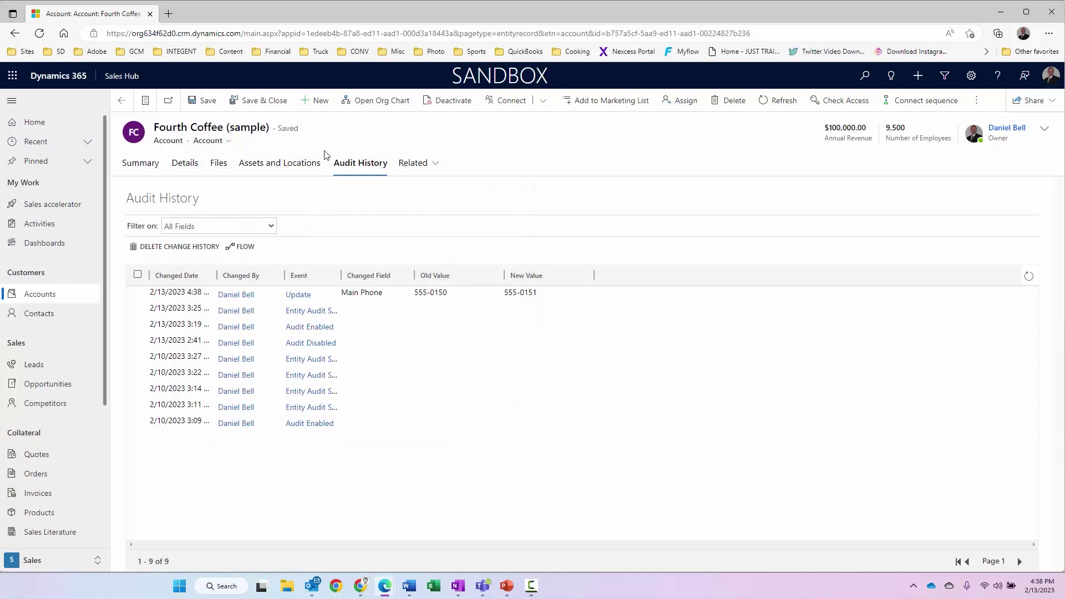
pyautogui.click(971, 75)
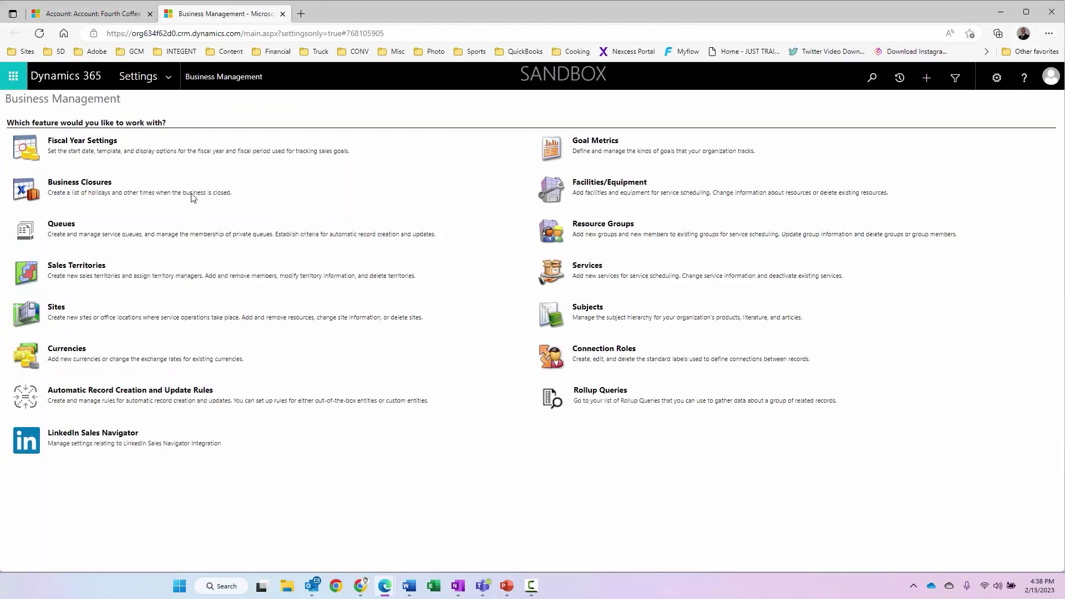
# - Go to System > Auditing from the Advanced Settings dropdown
pyautogui.click(169, 80)
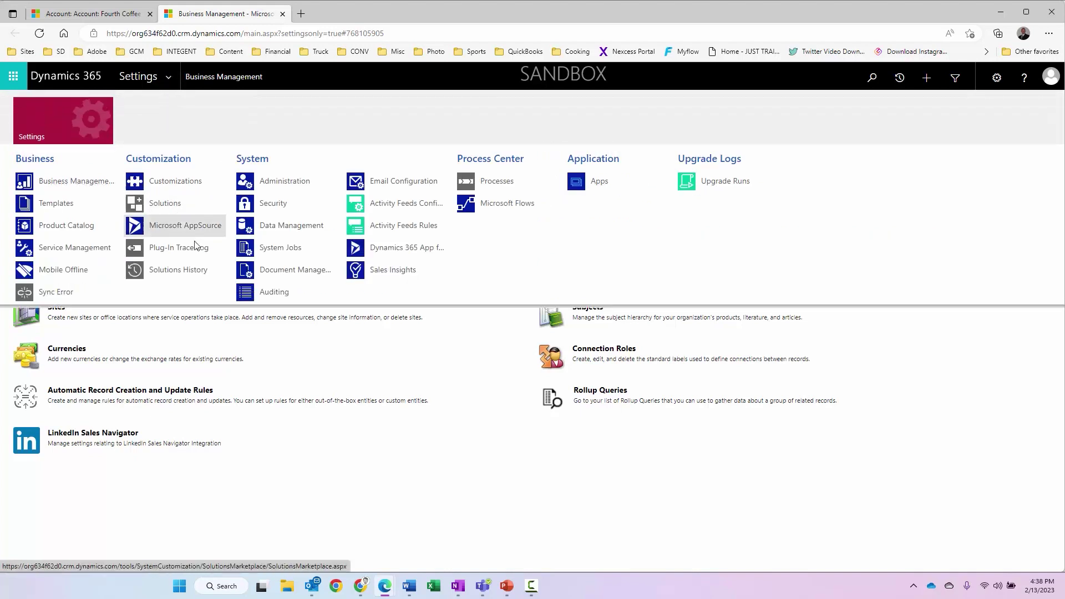
pyautogui.click(281, 290)
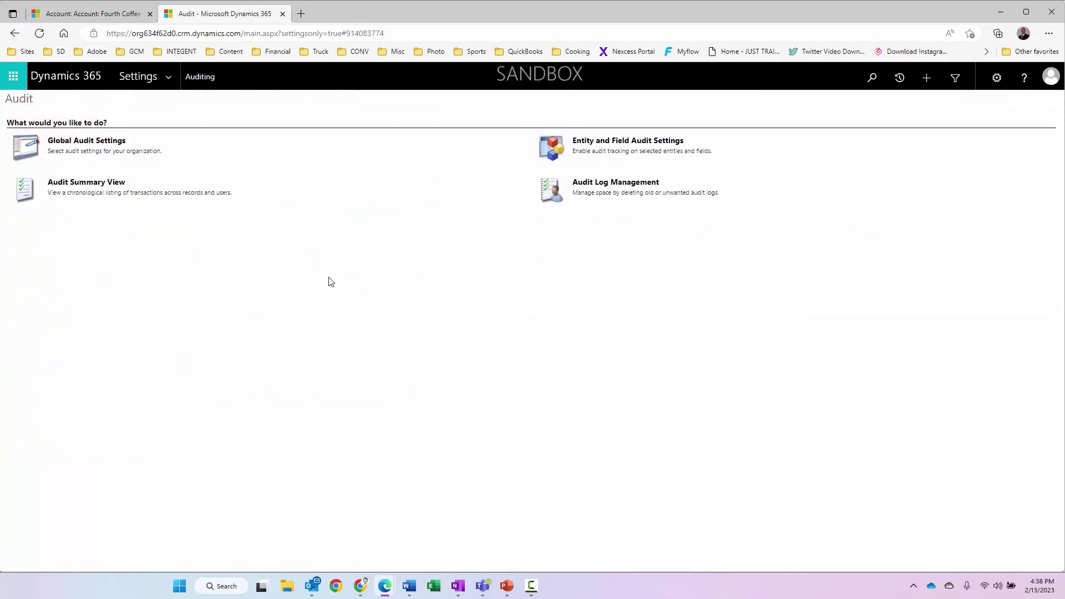
# - View the Select logs to delete panel in Audit Log Management, then close the extra tabs and list the Dynamics 365 settings areas
pyautogui.click(605, 189)
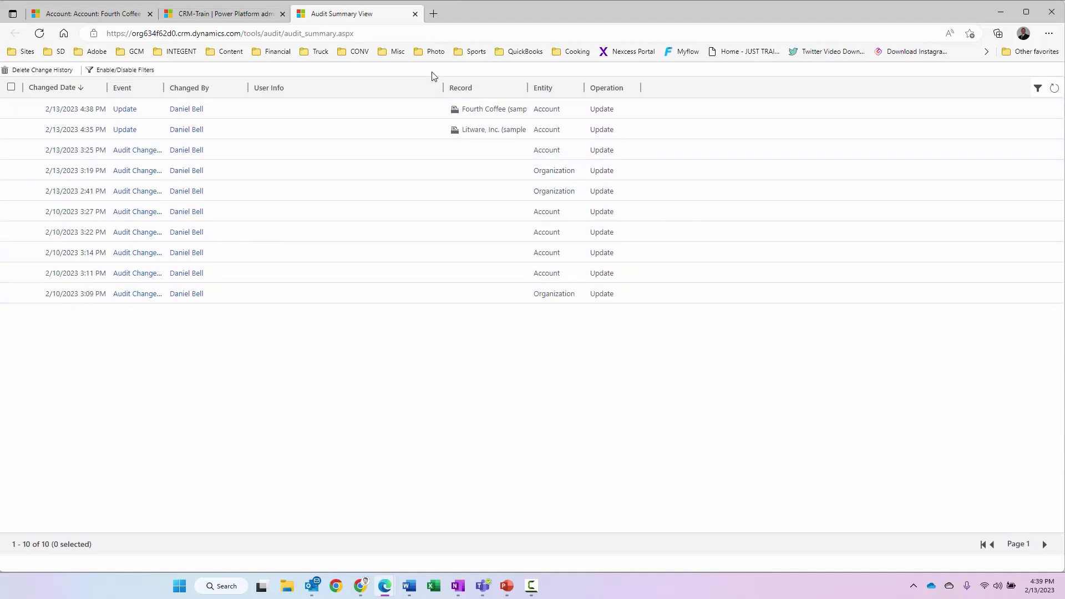
pyautogui.click(414, 14)
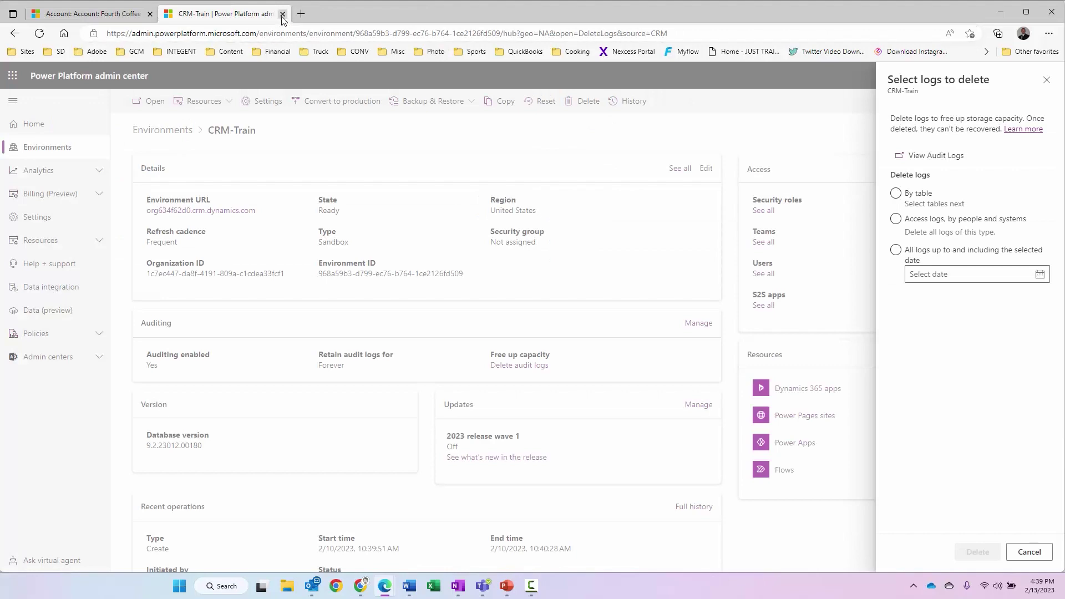
pyautogui.click(105, 14)
pyautogui.click(968, 78)
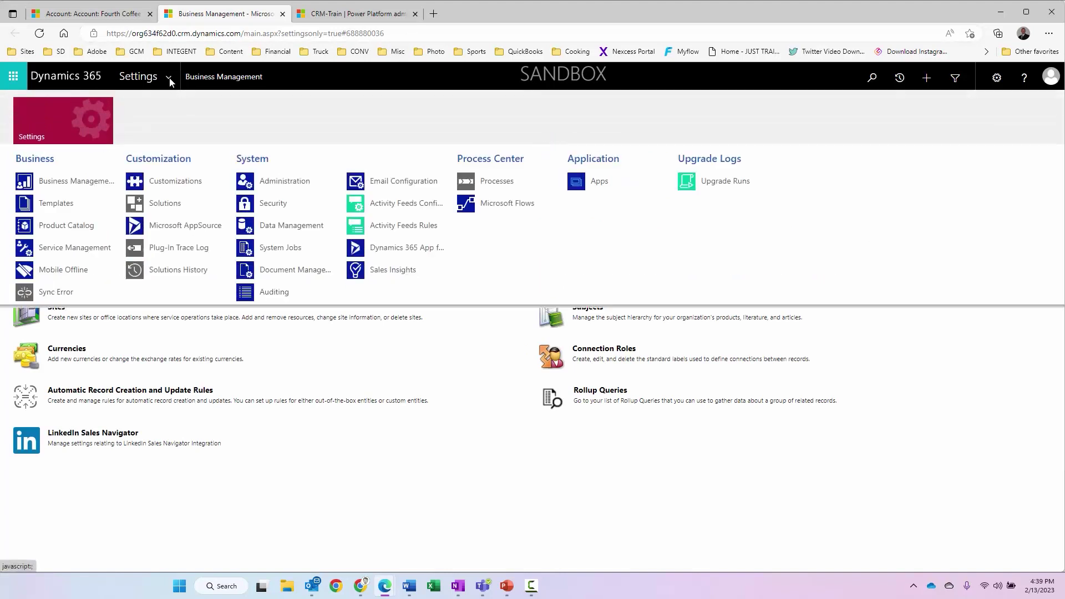
# - Confirm Start Auditing is checked in Global Audit Settings, cancelling without changes
pyautogui.click(275, 292)
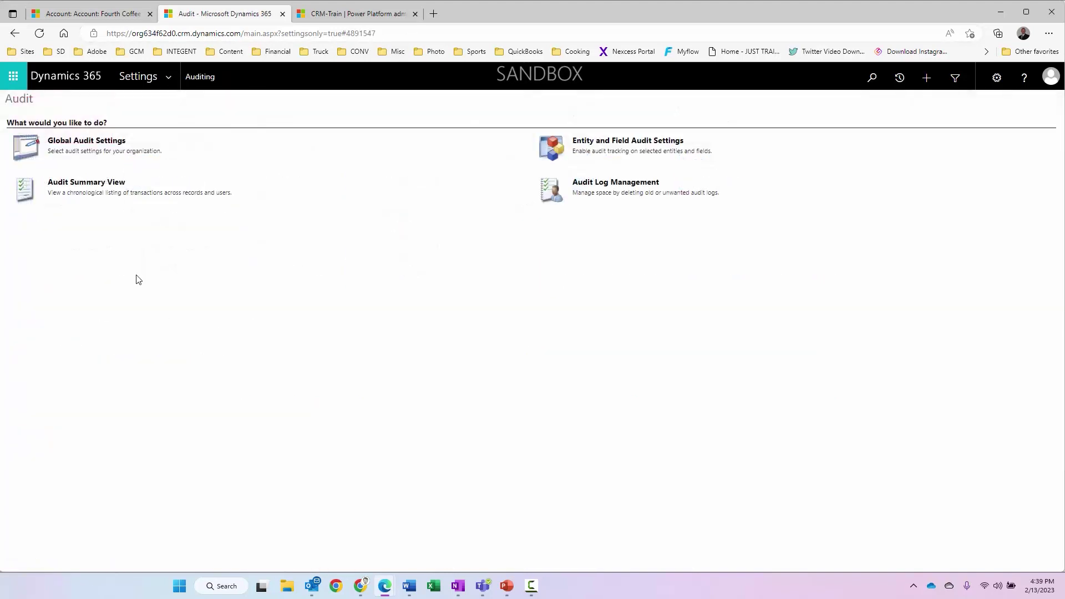
pyautogui.click(77, 142)
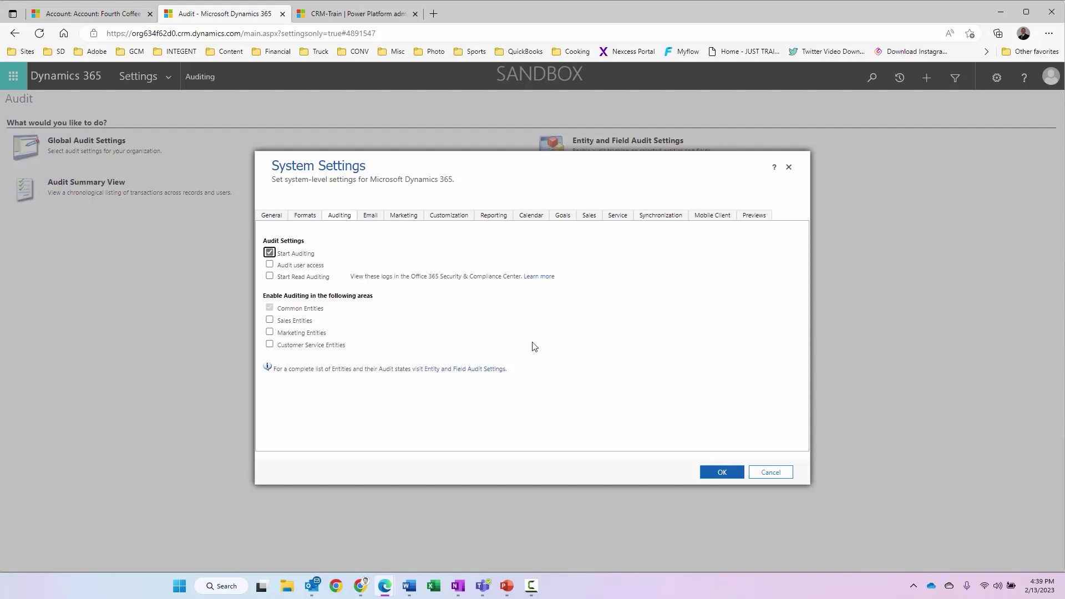
pyautogui.click(771, 474)
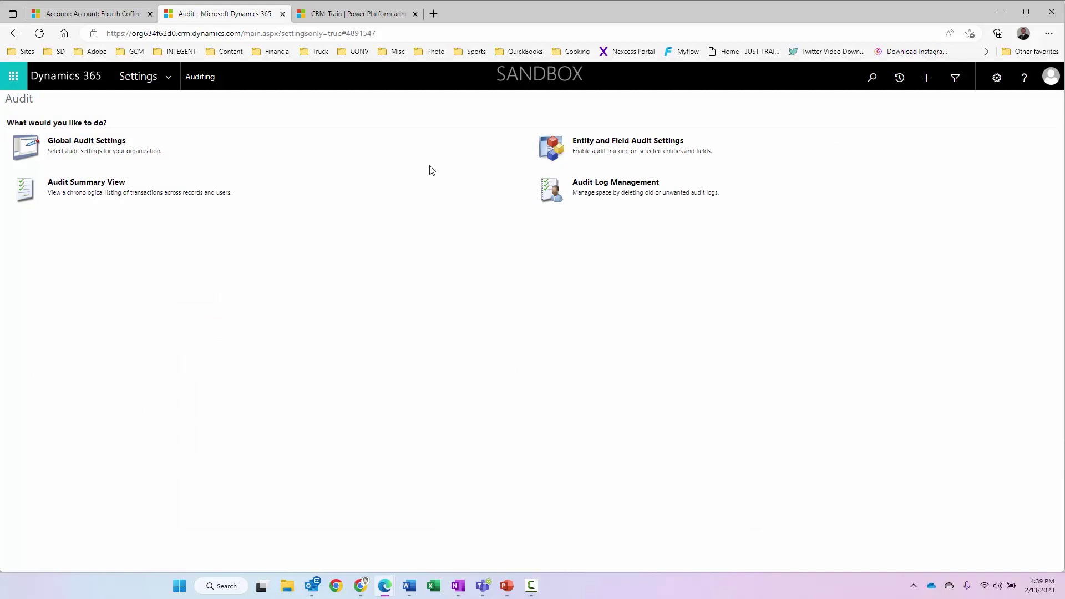
pyautogui.click(80, 185)
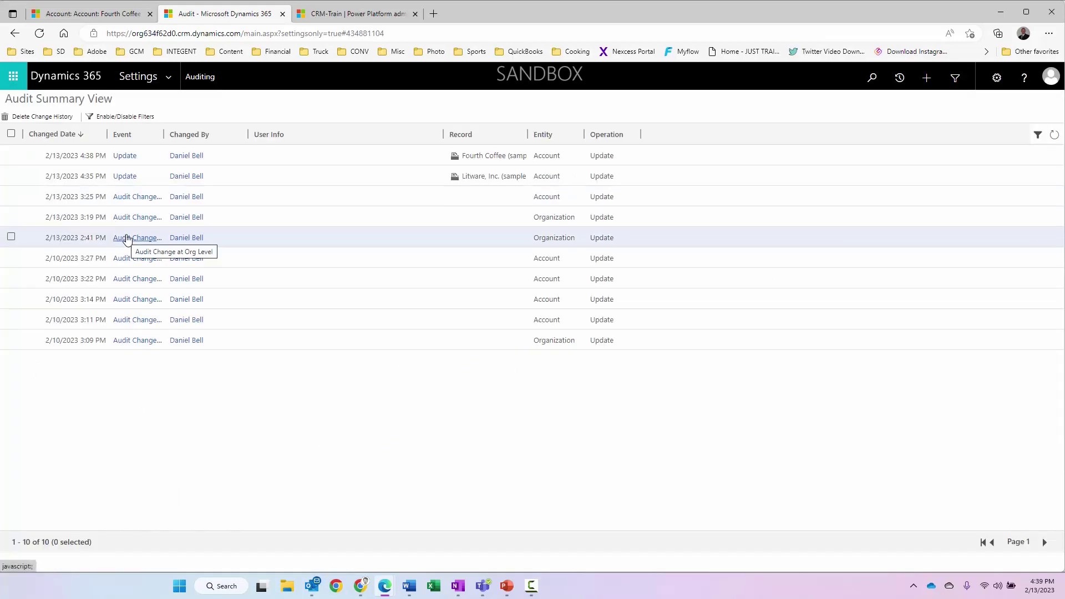
pyautogui.click(14, 35)
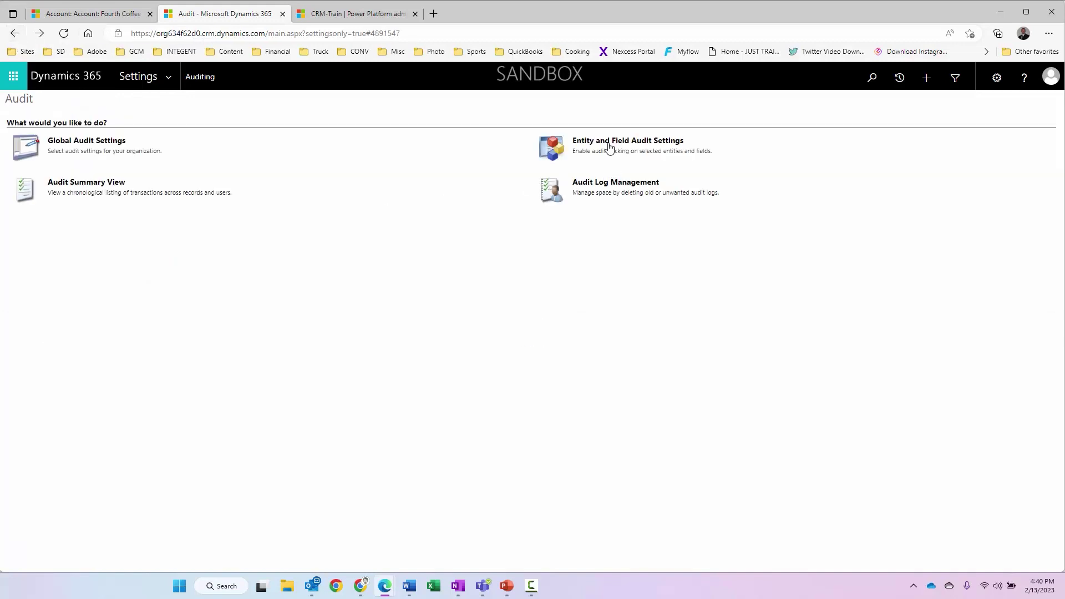
# - Show the Default Solution's 349 entities from Entity and Field Audit Settings, shifting the window right
pyautogui.click(645, 145)
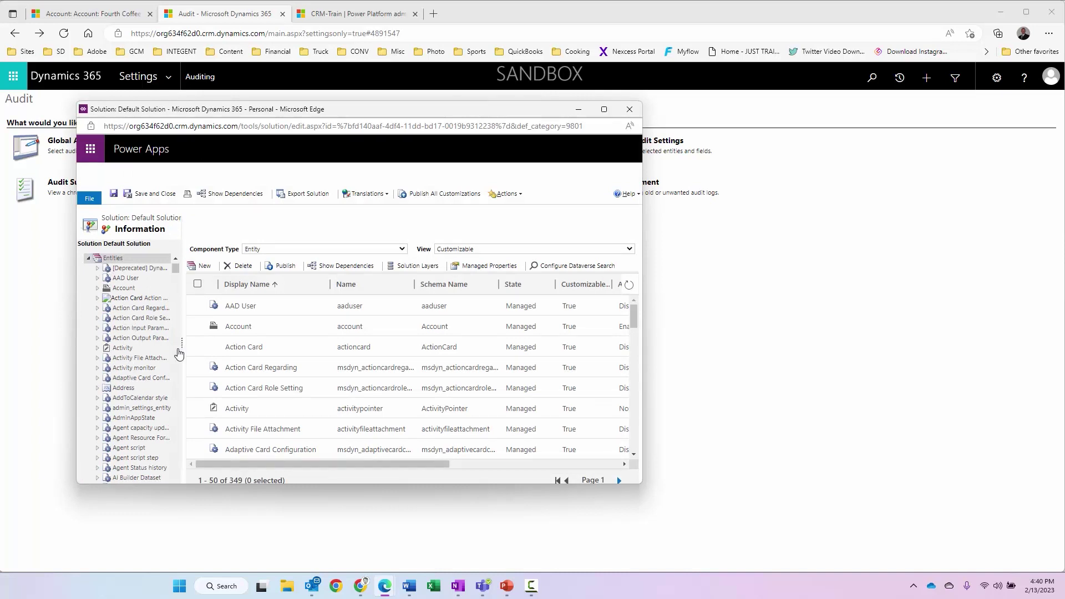
pyautogui.moveTo(358, 108); pyautogui.dragTo(418, 104)
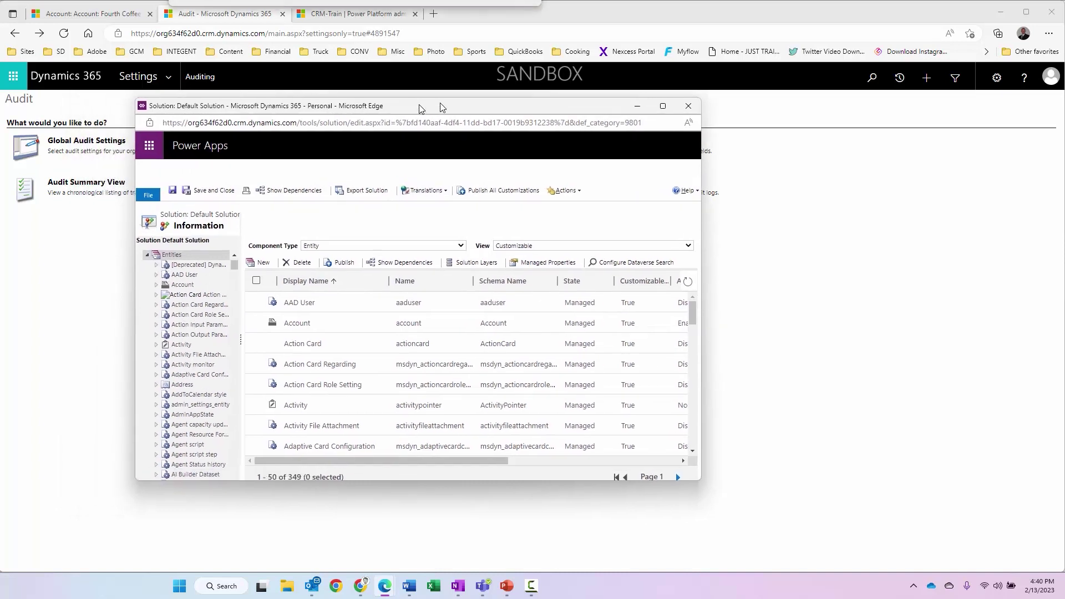